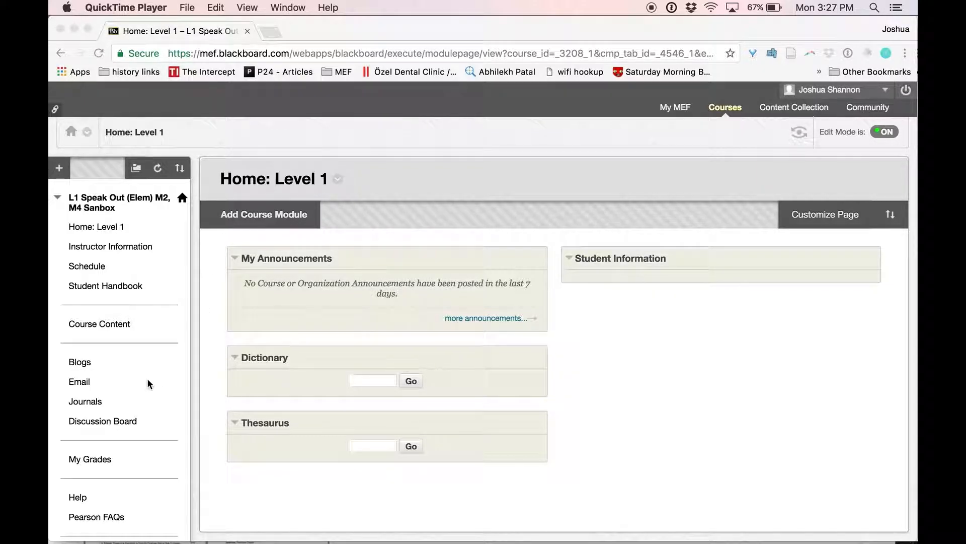
Expand Course Tools in the Control Panel and open Tests, Surveys, and Pools.
scroll(147, 382, down, 5)
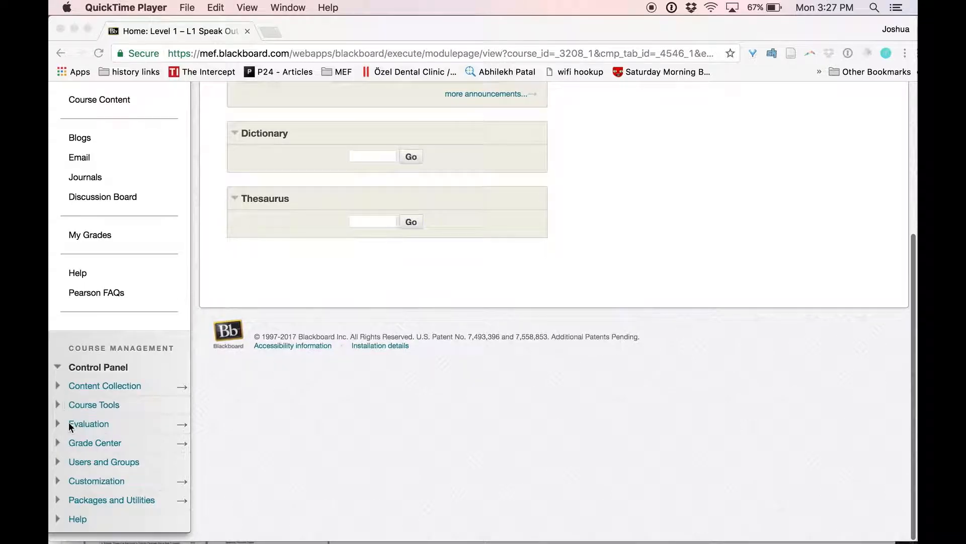
click(85, 404)
click(85, 405)
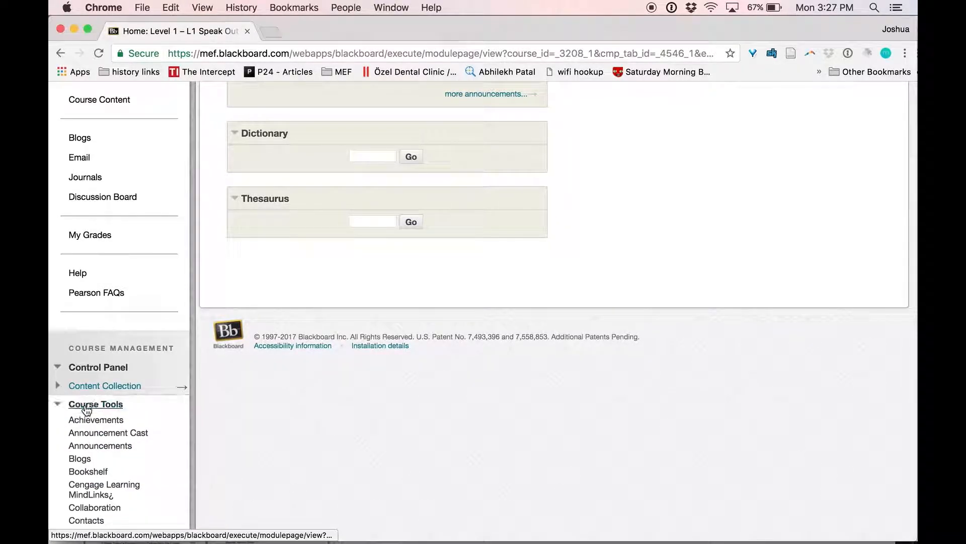
scroll(89, 418, down, 10)
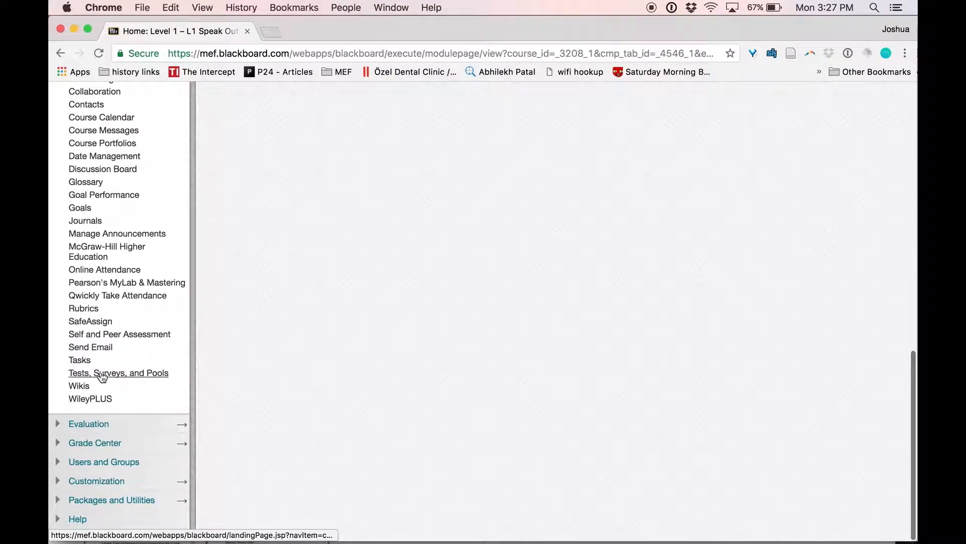
click(103, 378)
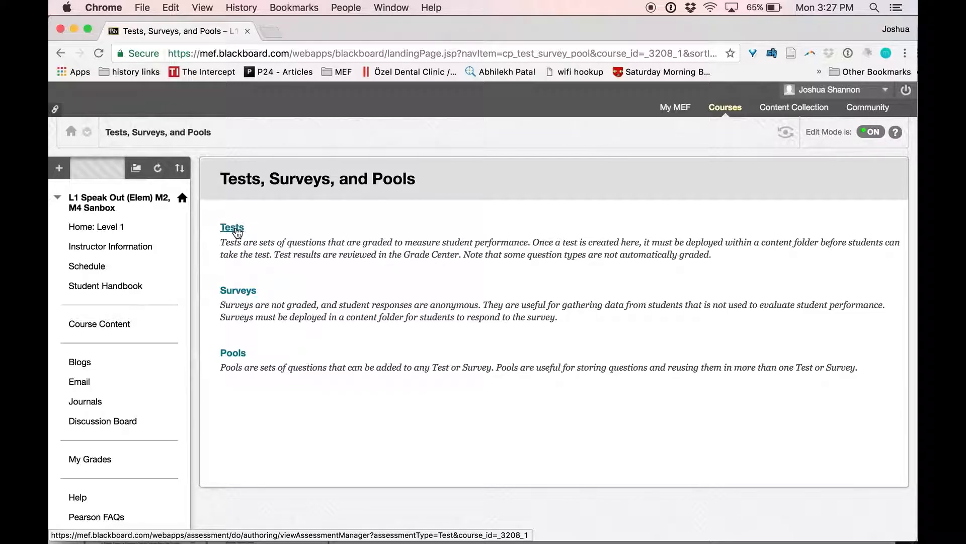
Open the Tests list and select the 'Adverbs of Frequency' name from the L1 practice tests.
click(235, 229)
scroll(267, 366, down, 5)
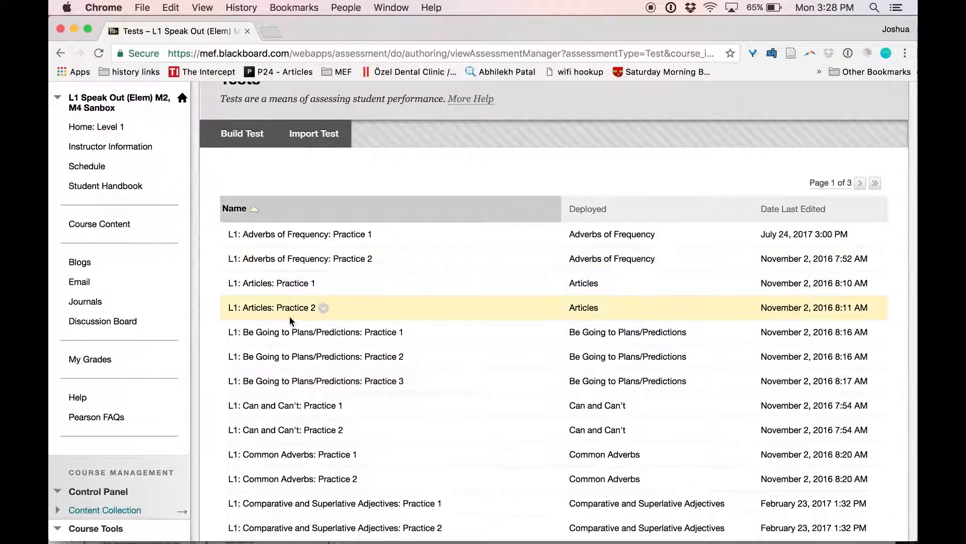
drag(242, 235, 334, 236)
key(super+c)
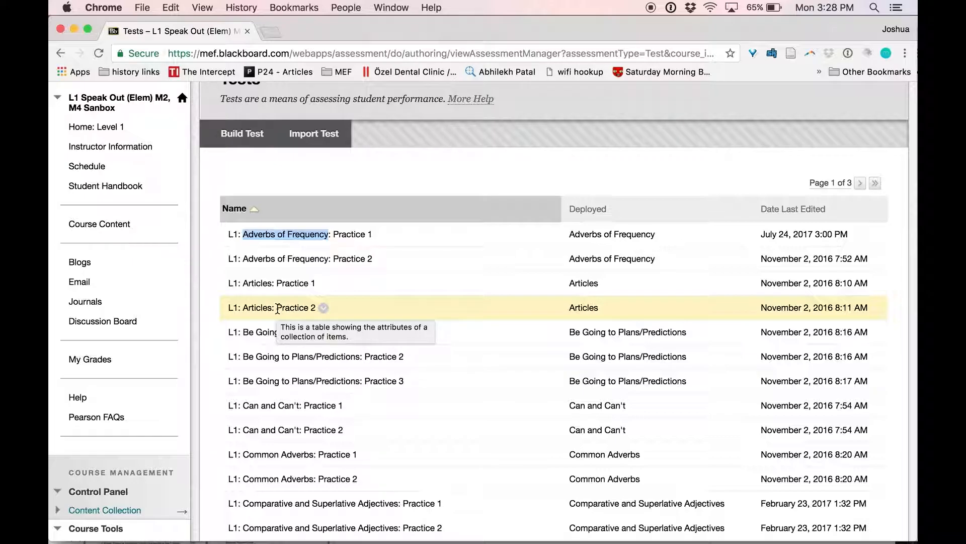
scroll(194, 425, down, 10)
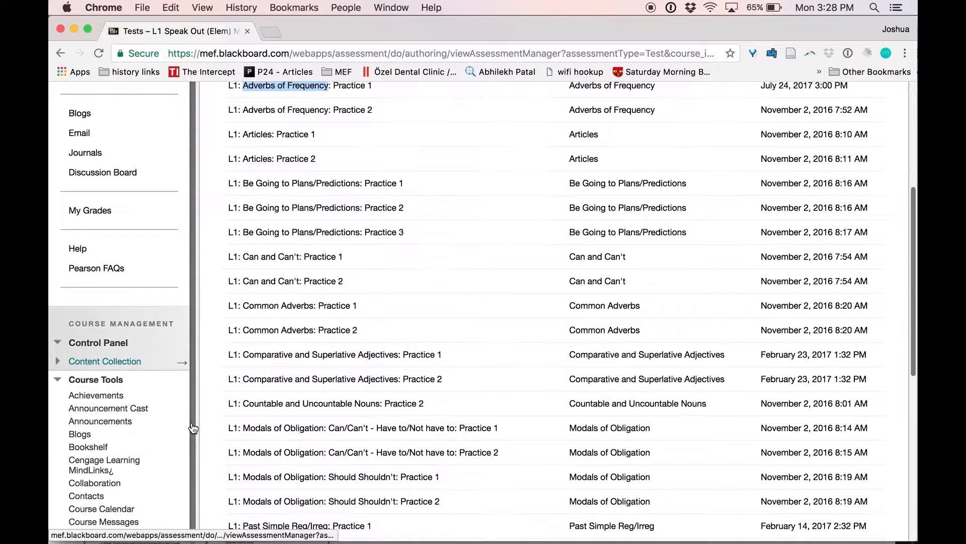
scroll(194, 425, down, 3)
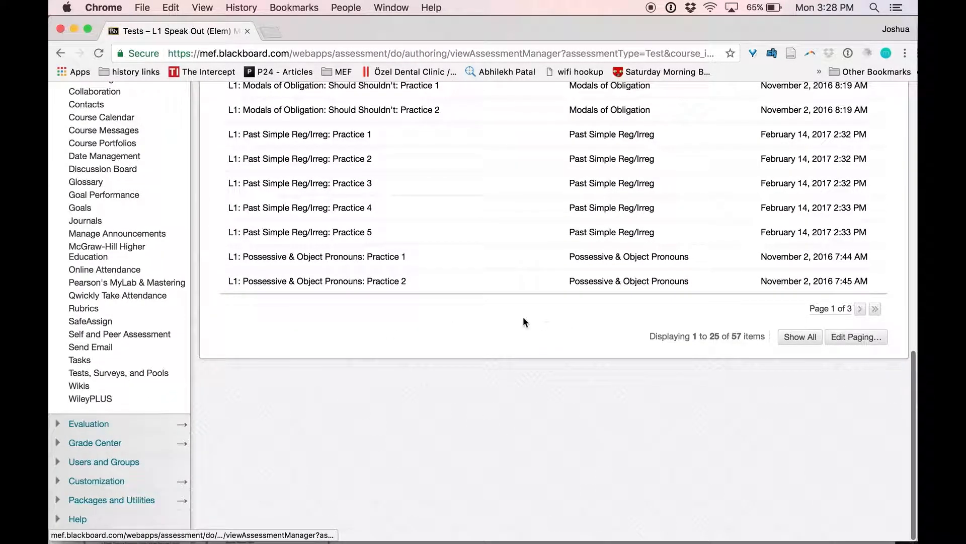
Build a new pool from Pools, pasting the topic and prefixing 'L1' to name it 'L1 Adverbs of Frequency'.
click(129, 372)
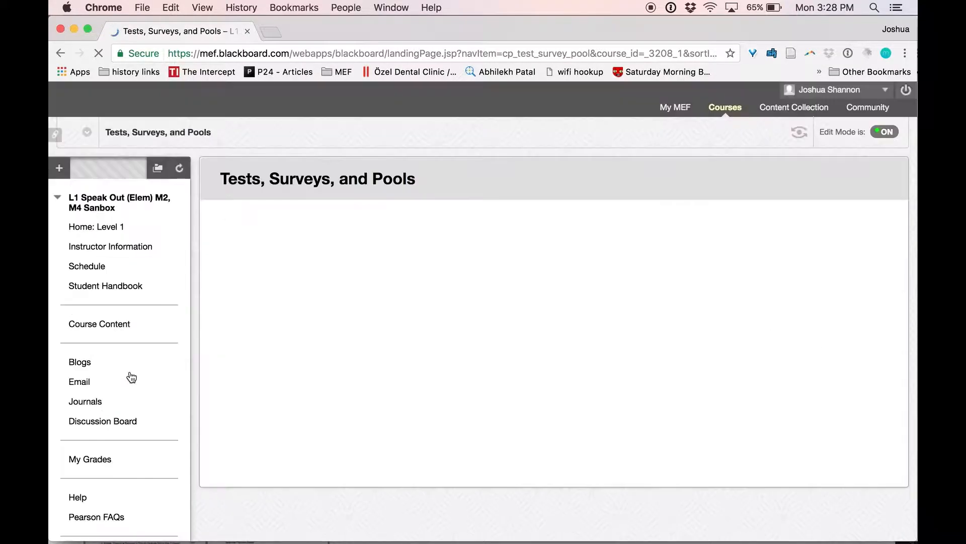
click(232, 354)
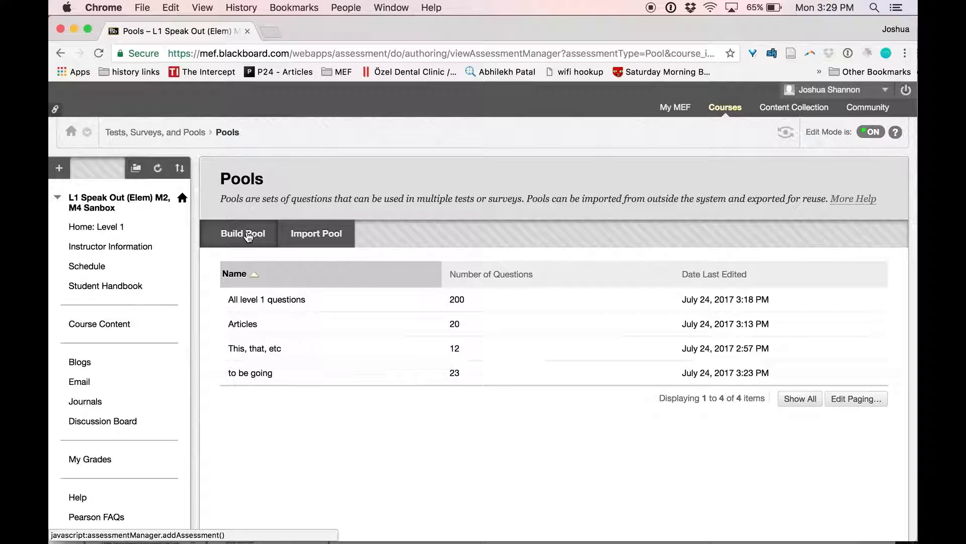
click(247, 235)
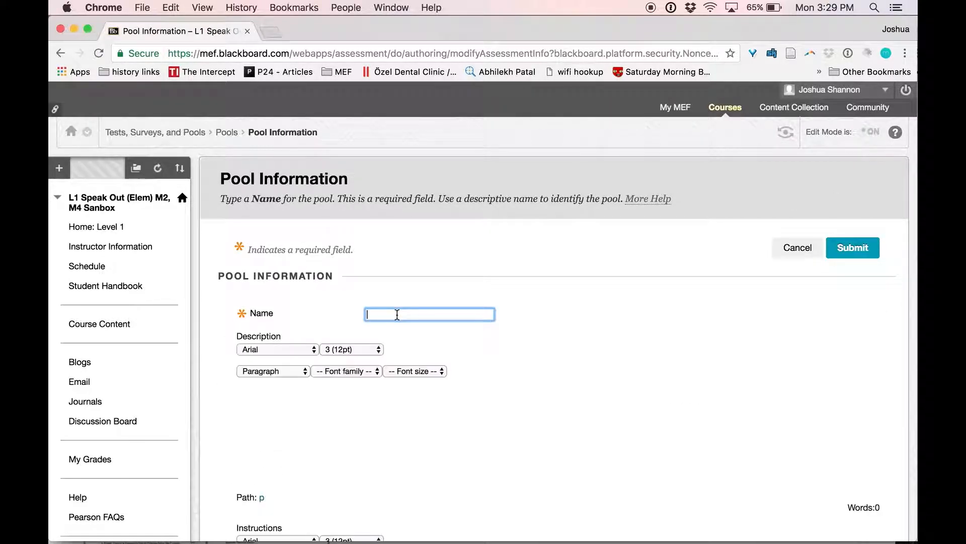
key(super+v)
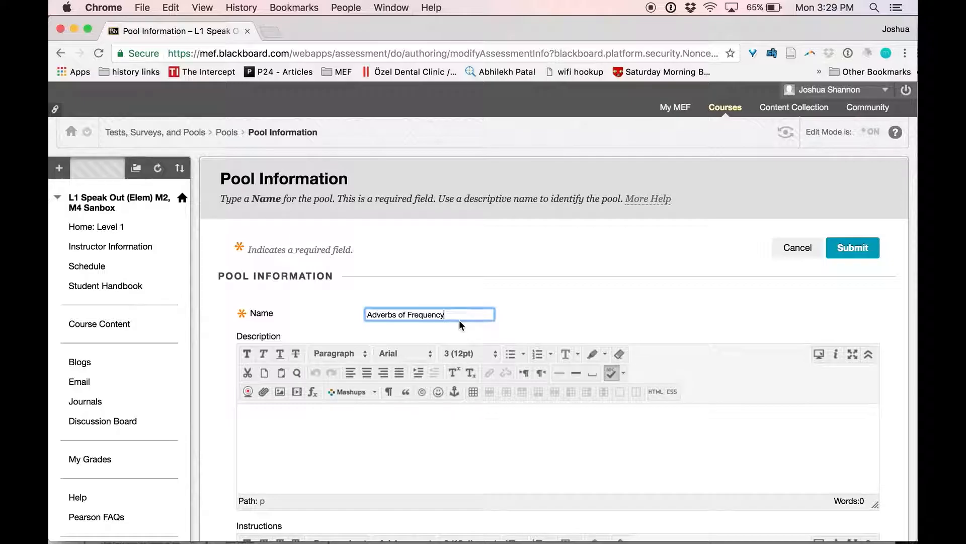
scroll(459, 319, down, 10)
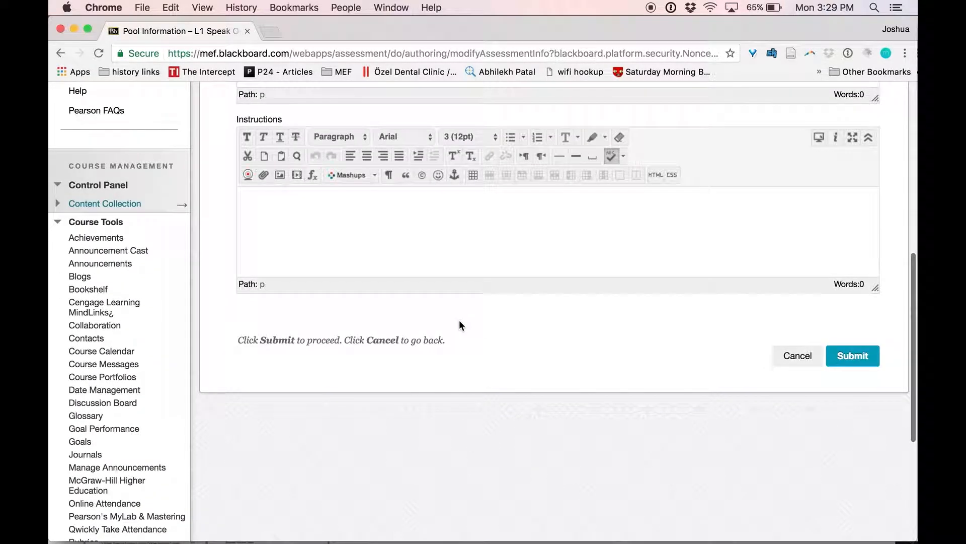
scroll(459, 320, up, 5)
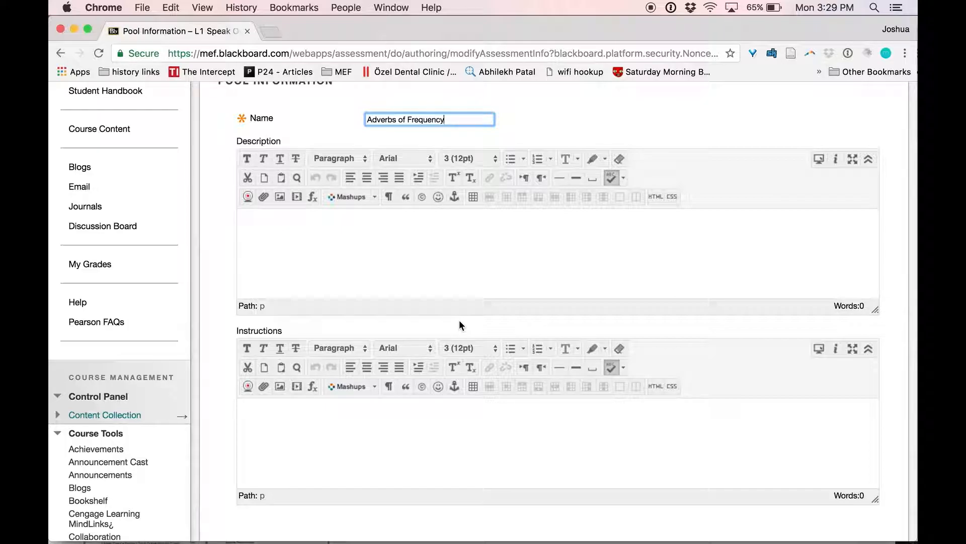
click(367, 120)
text(L1)
scroll(543, 185, down, 5)
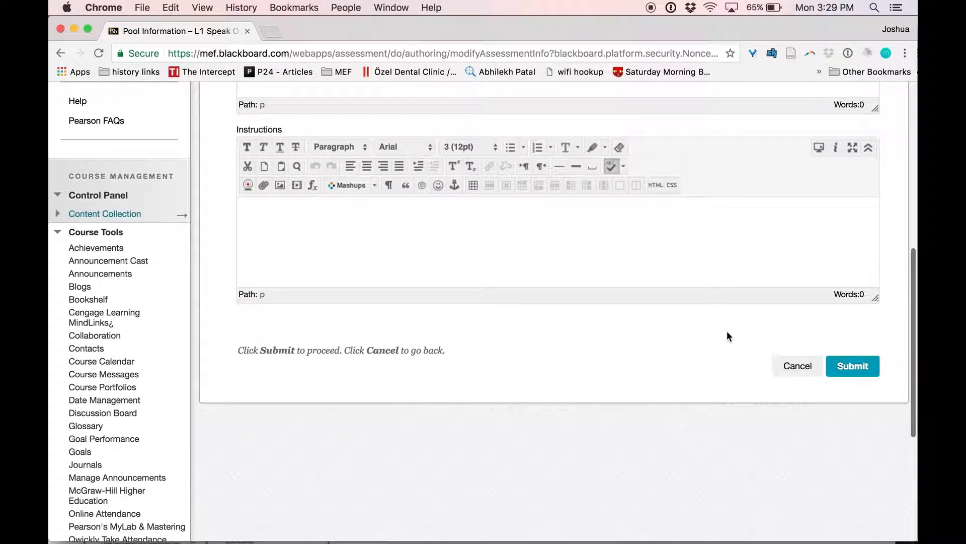
Submit the pool and filter Find Questions by Adverbs of Frequency Practice 1 and Practice 2.
click(842, 369)
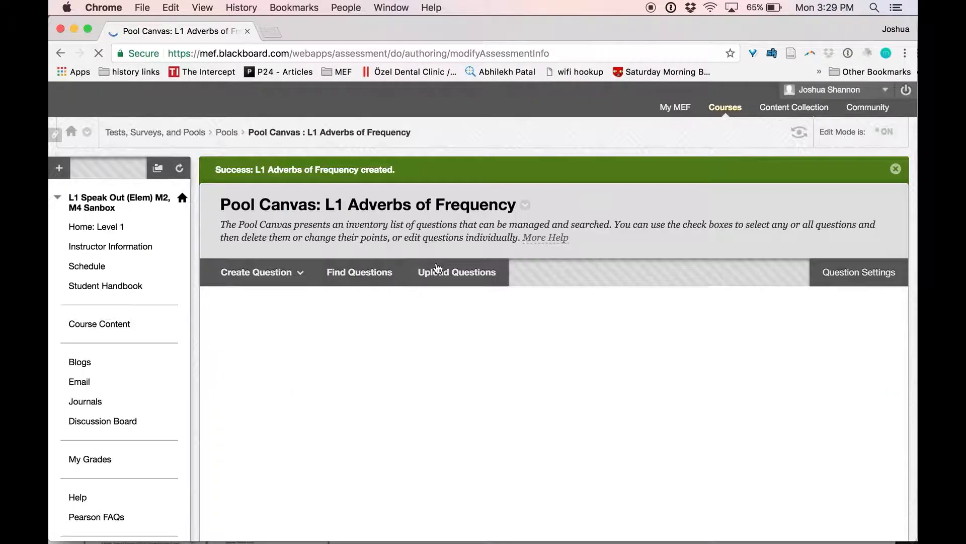
click(355, 275)
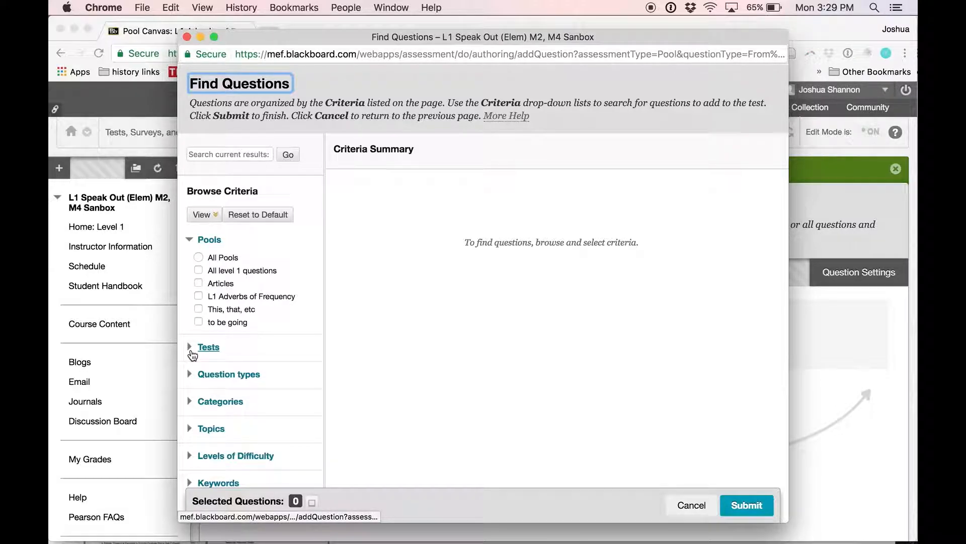
click(191, 352)
scroll(191, 352, down, 5)
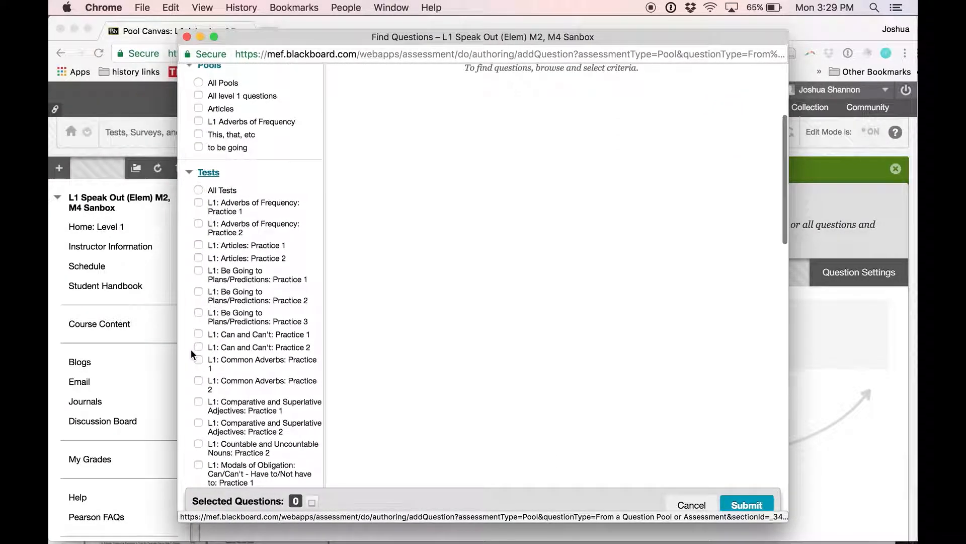
click(198, 202)
click(199, 223)
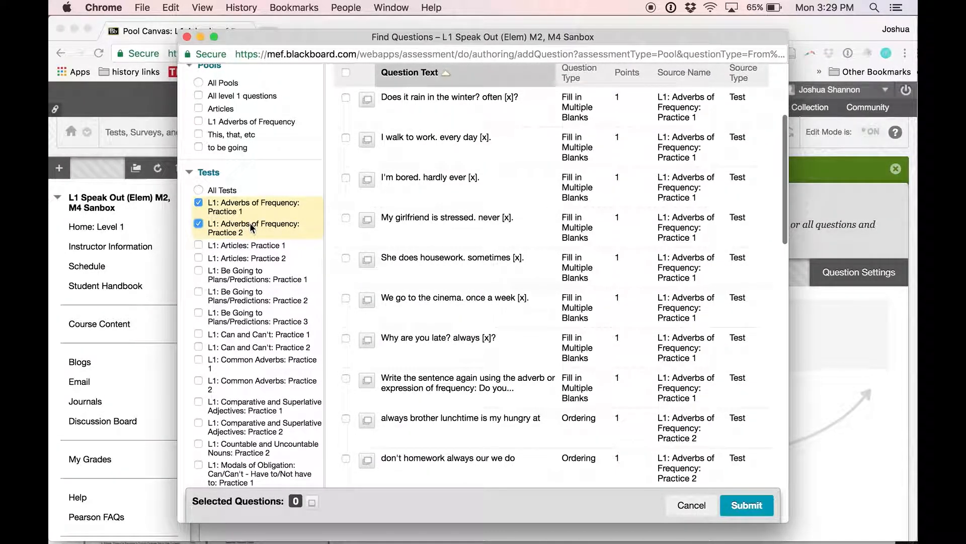
scroll(453, 307, up, 3)
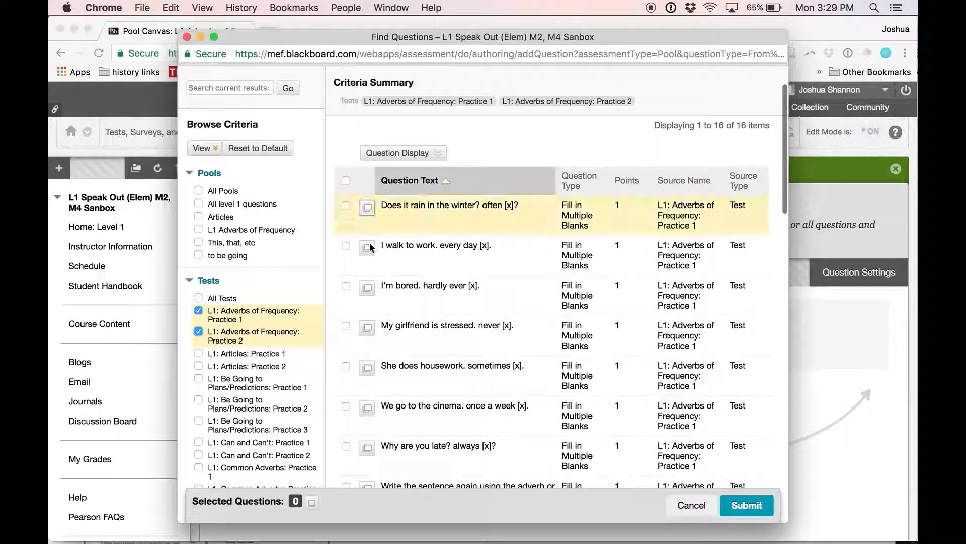
scroll(465, 261, down, 10)
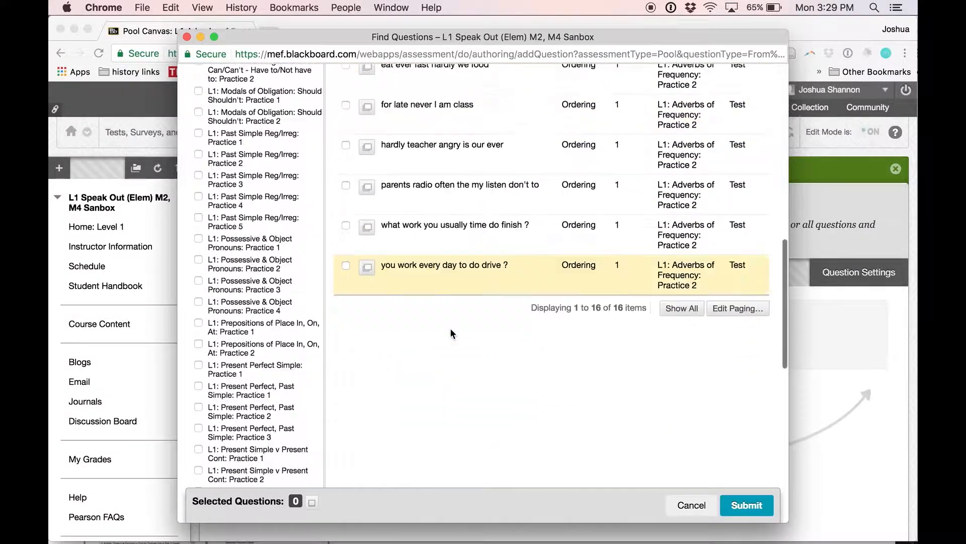
scroll(461, 252, up, 10)
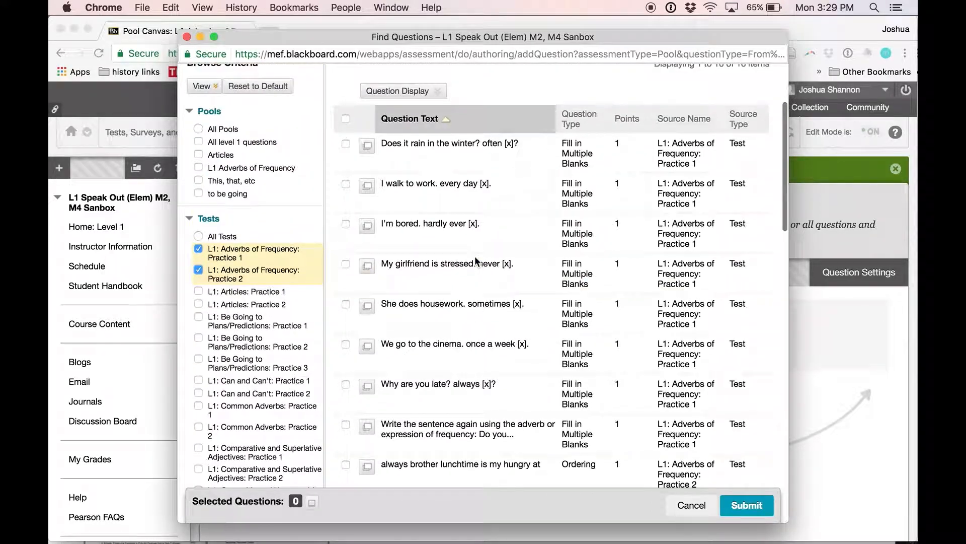
Add all 16 found questions to the pool and return to the Pools list.
click(346, 223)
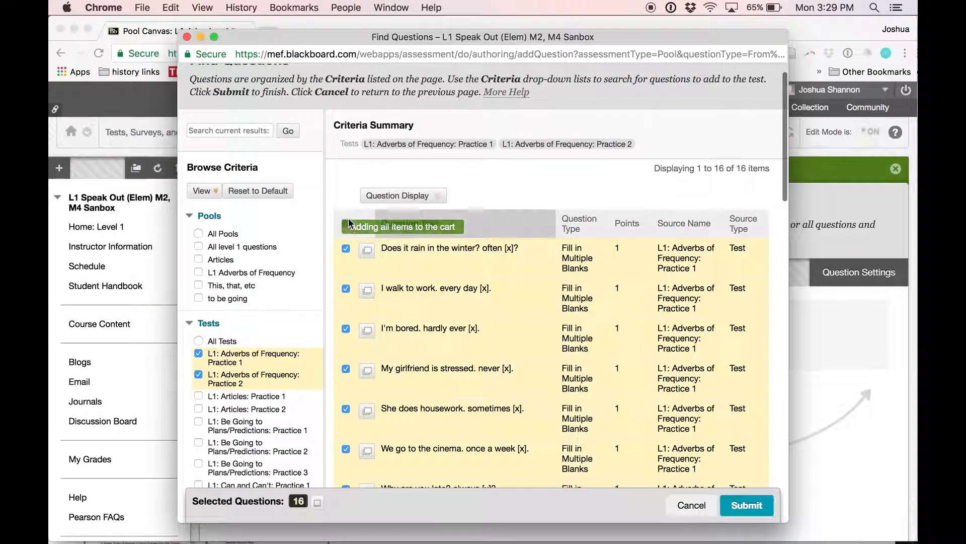
click(747, 497)
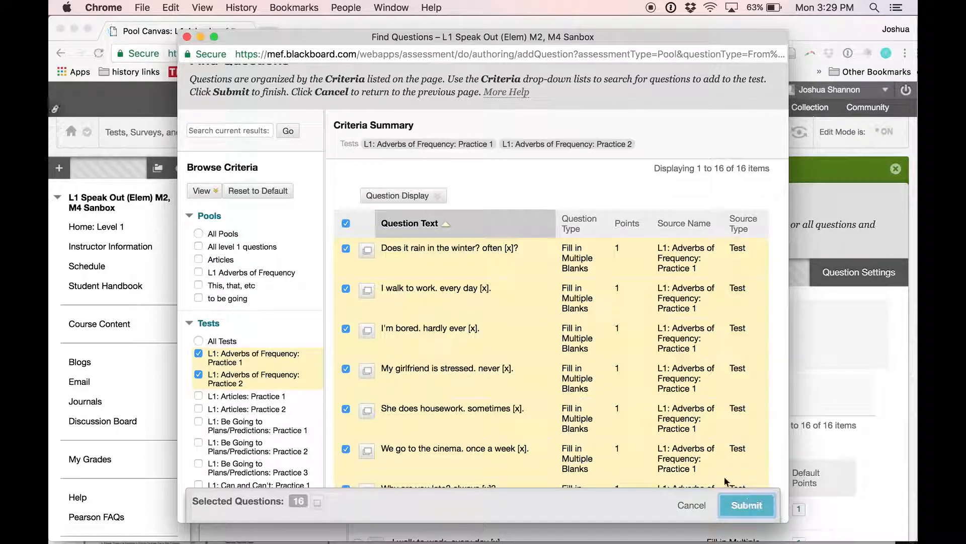
scroll(690, 423, down, 5)
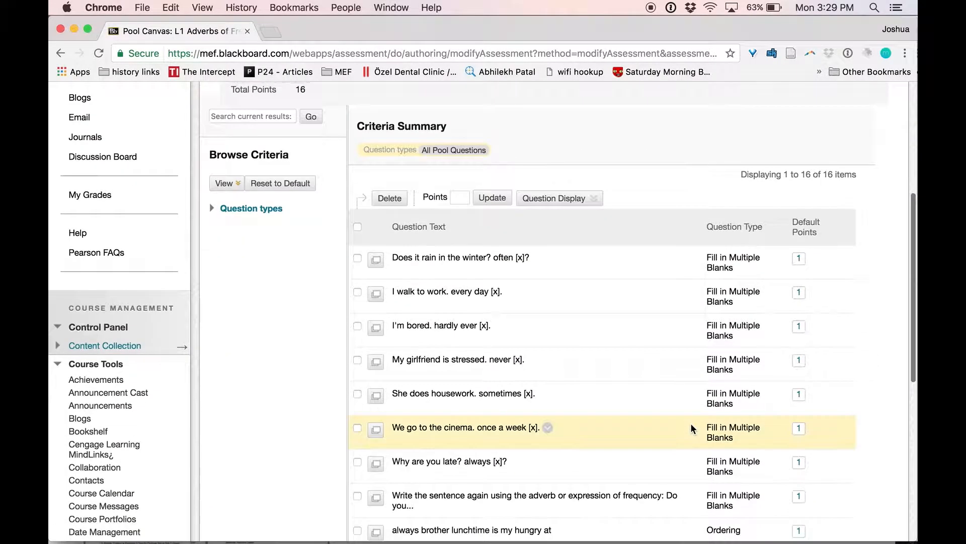
scroll(691, 425, down, 3)
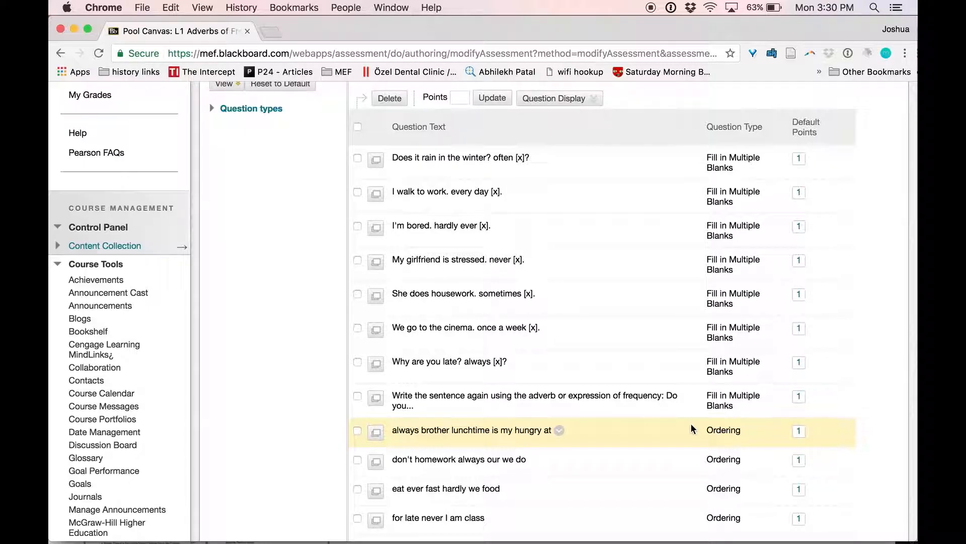
scroll(693, 429, up, 6)
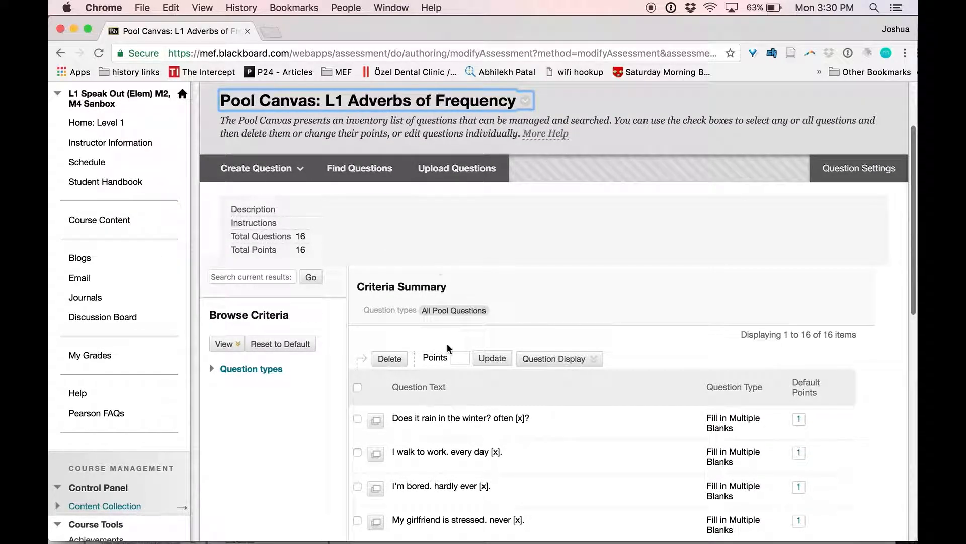
scroll(446, 343, down, 10)
click(885, 453)
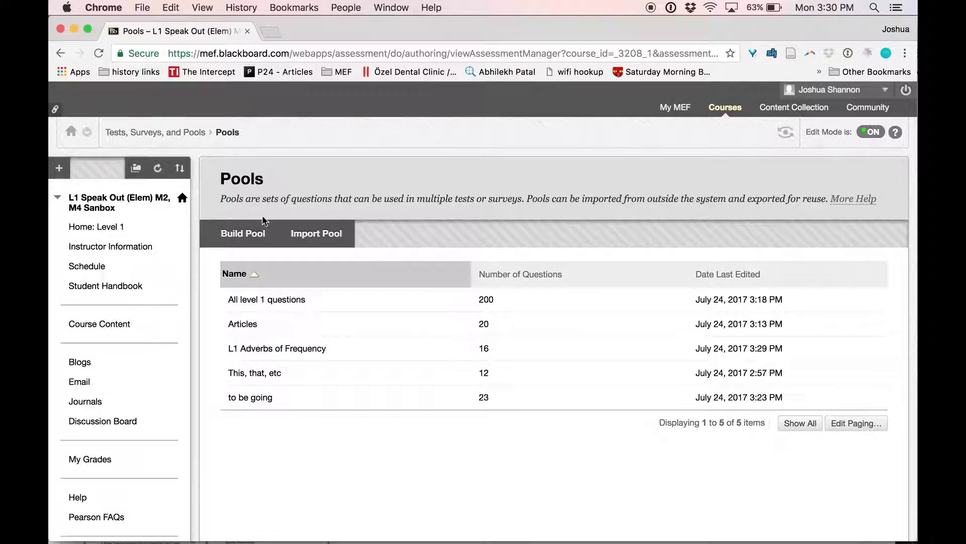
Build and submit a new pool named 'L1 Articles'.
click(244, 233)
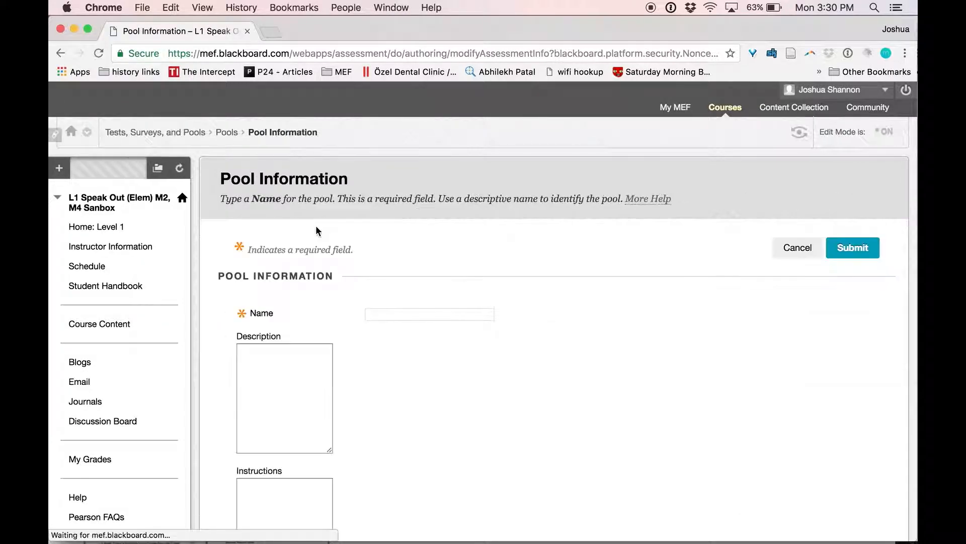
text(l1)
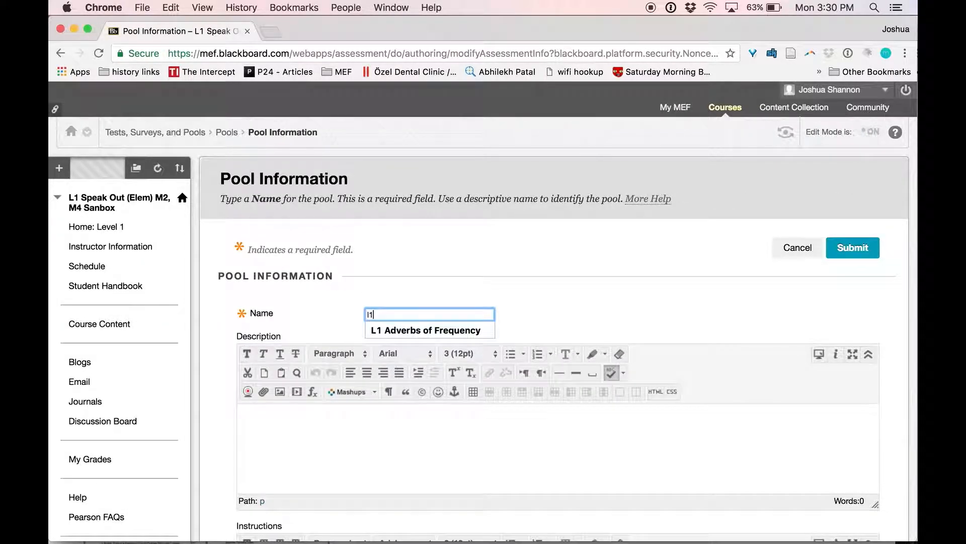
key(BackSpace)
key(BackSpace)
text(L1 Articles)
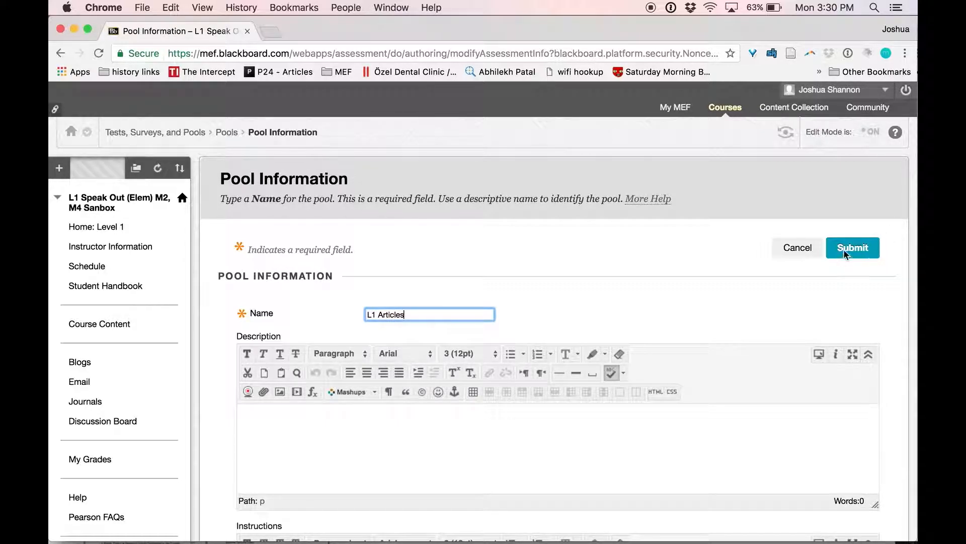
click(844, 249)
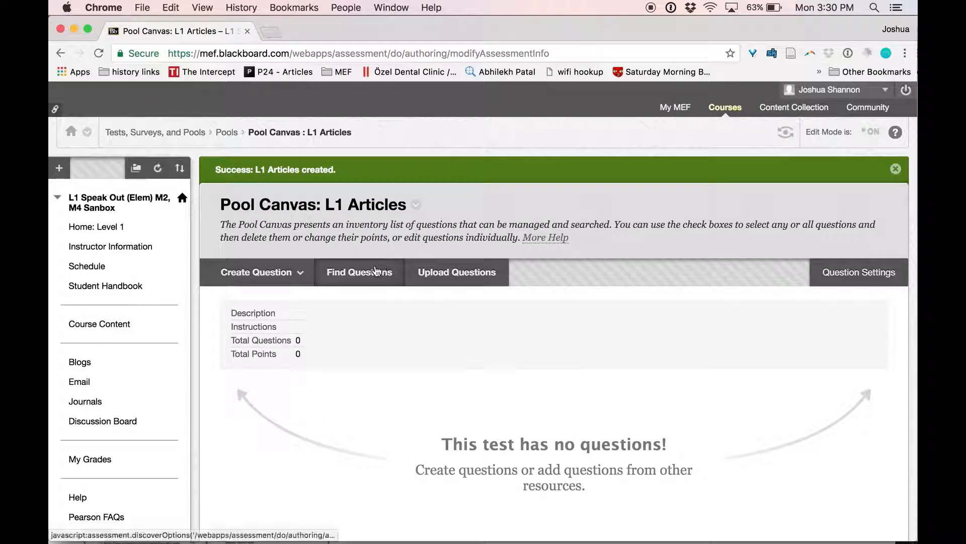
Find questions from L1: Articles Practice 1 and 2, and add all 20 to the pool.
click(359, 272)
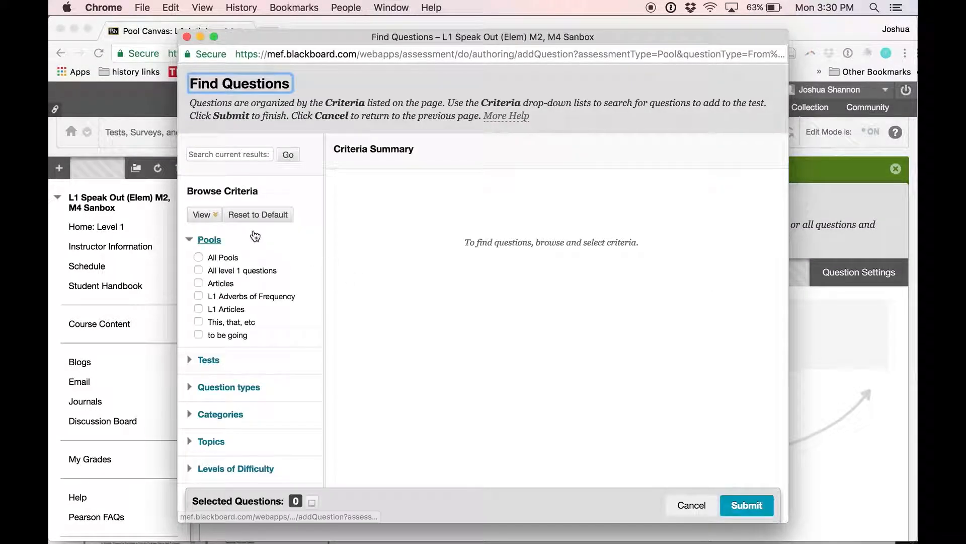
click(198, 362)
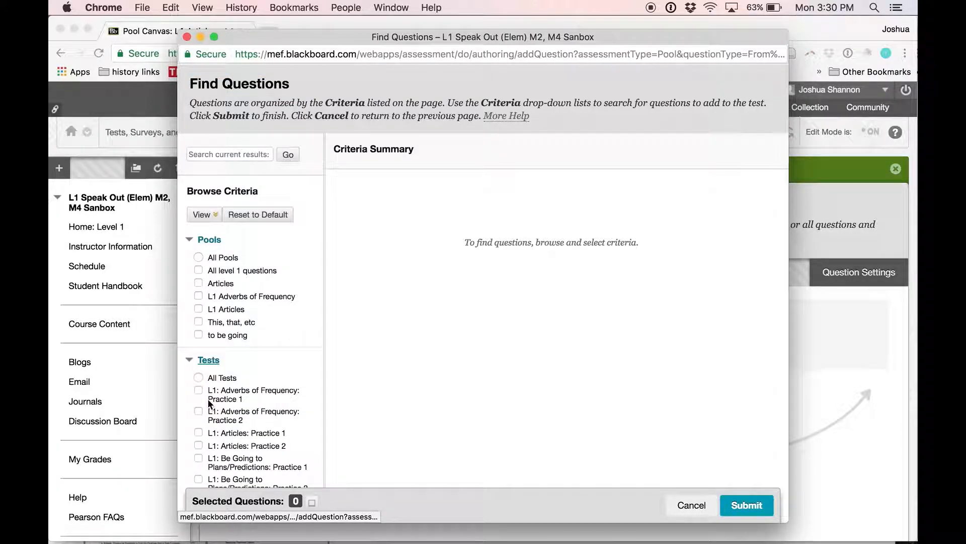
scroll(207, 398, down, 5)
click(198, 323)
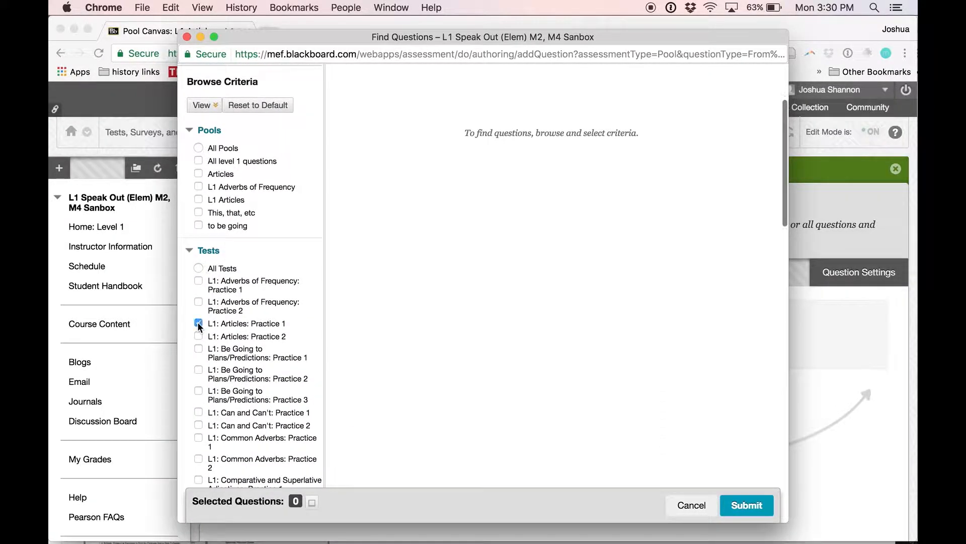
click(199, 336)
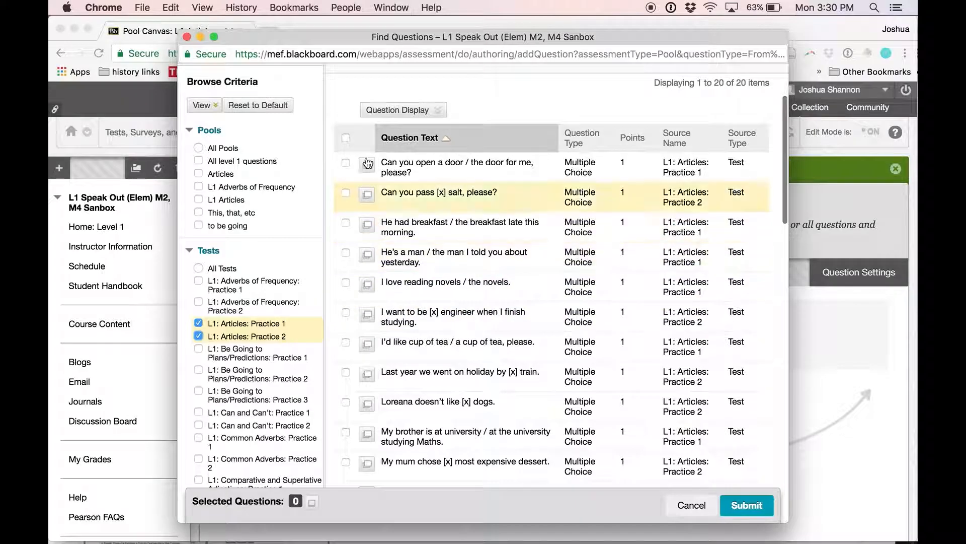
click(346, 138)
scroll(449, 400, down, 10)
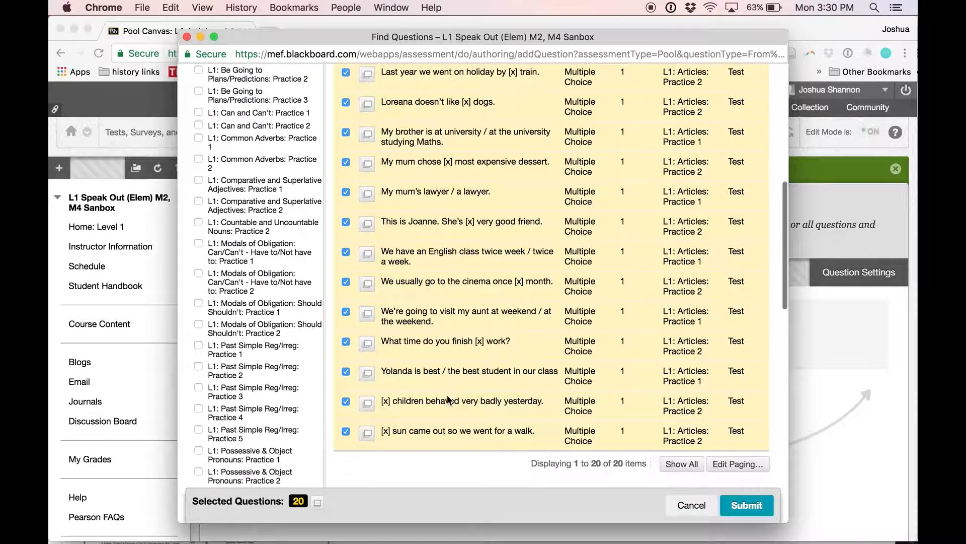
click(748, 506)
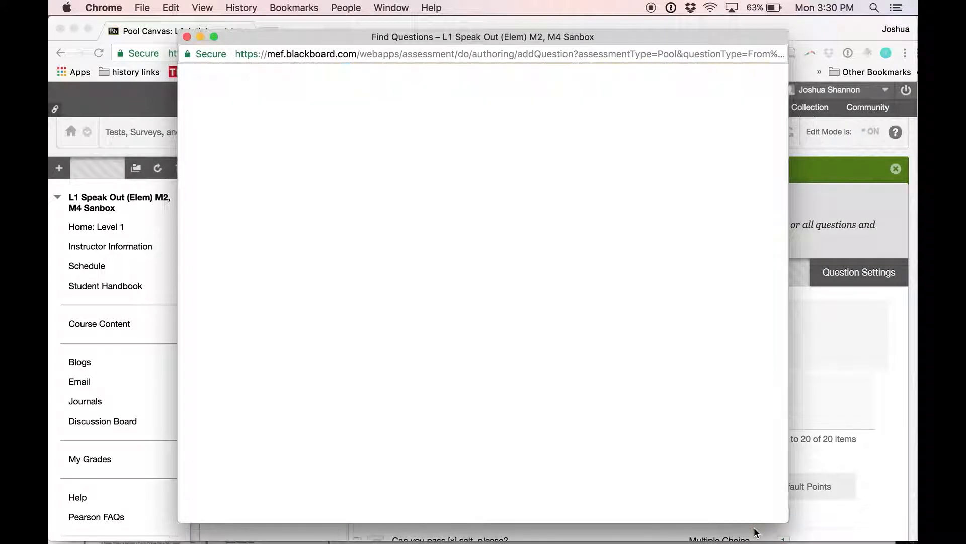
scroll(754, 470, down, 10)
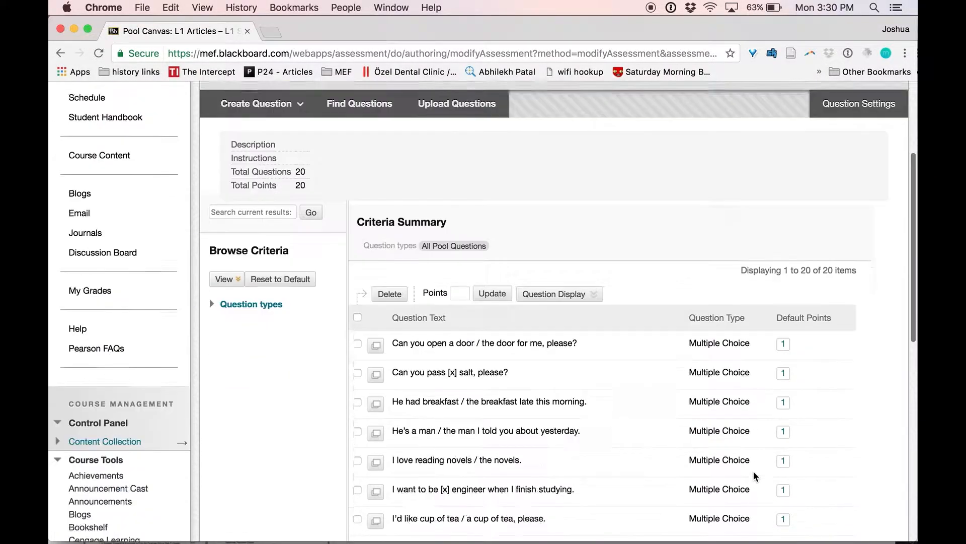
scroll(723, 401, down, 5)
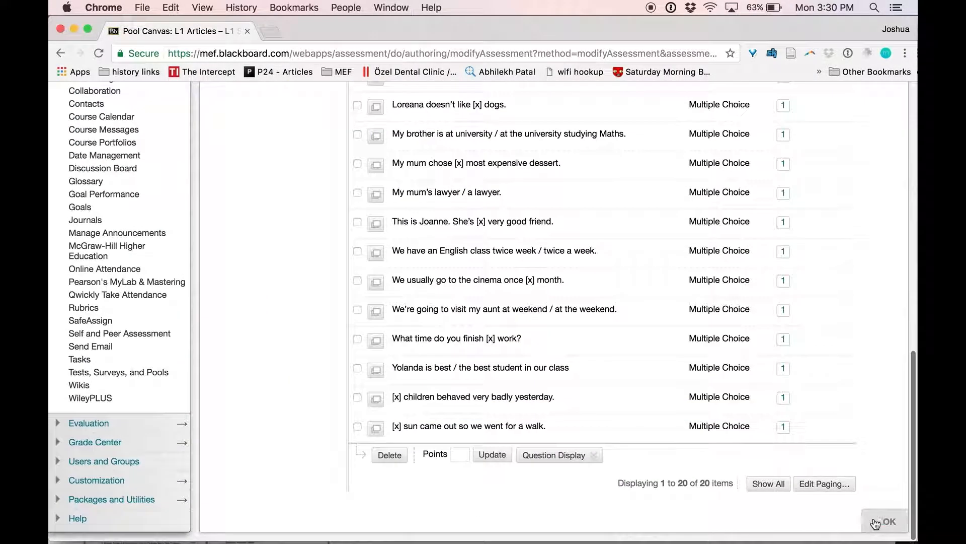
Close the L1 Articles pool and go to the course's Tests list.
click(876, 522)
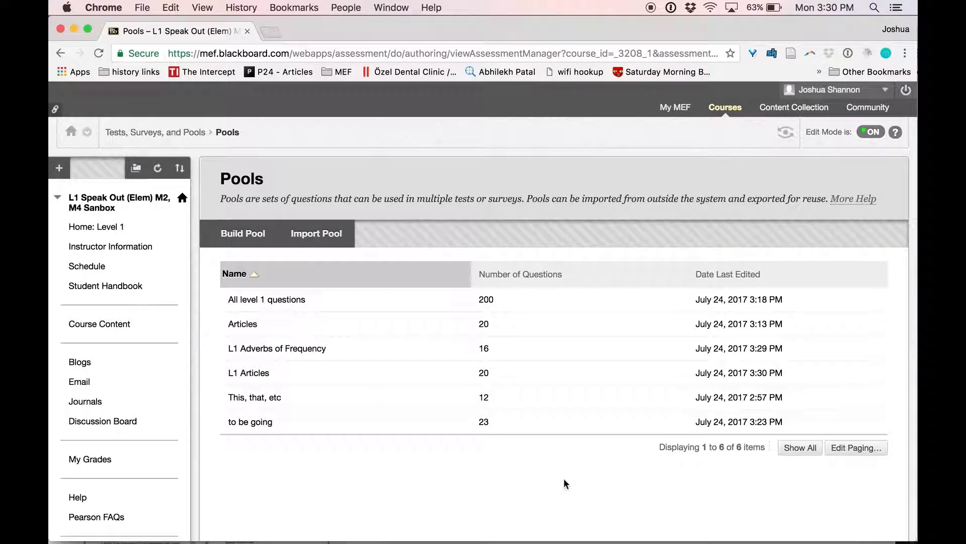
scroll(340, 486, down, 10)
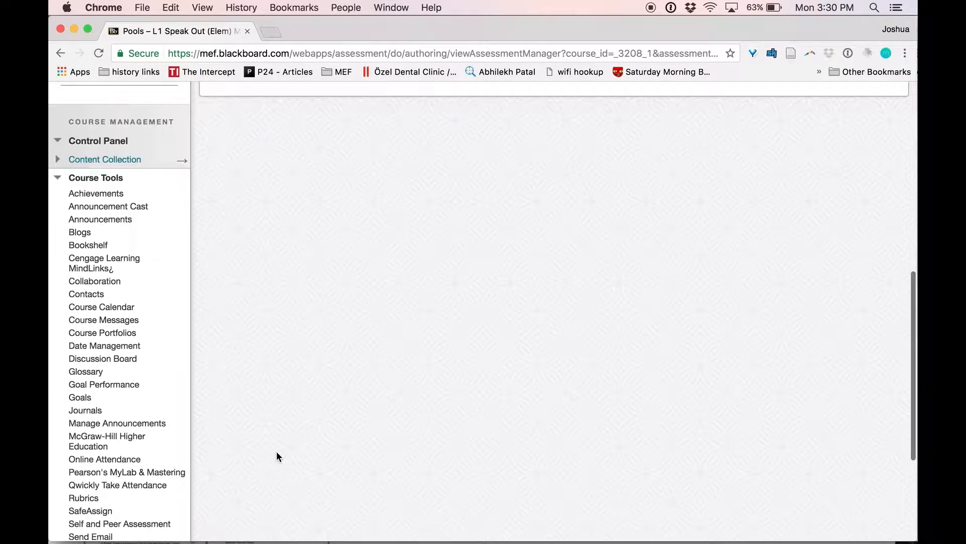
click(97, 375)
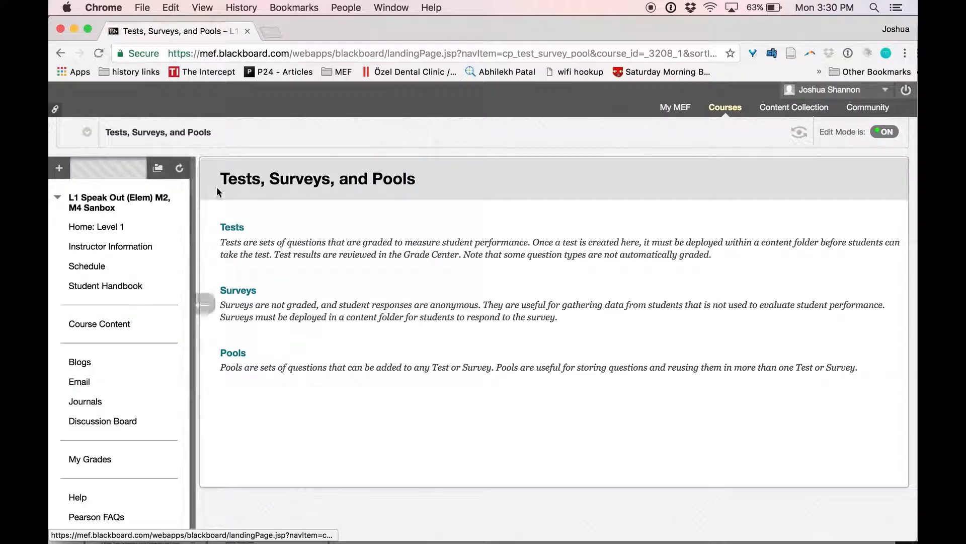
click(233, 228)
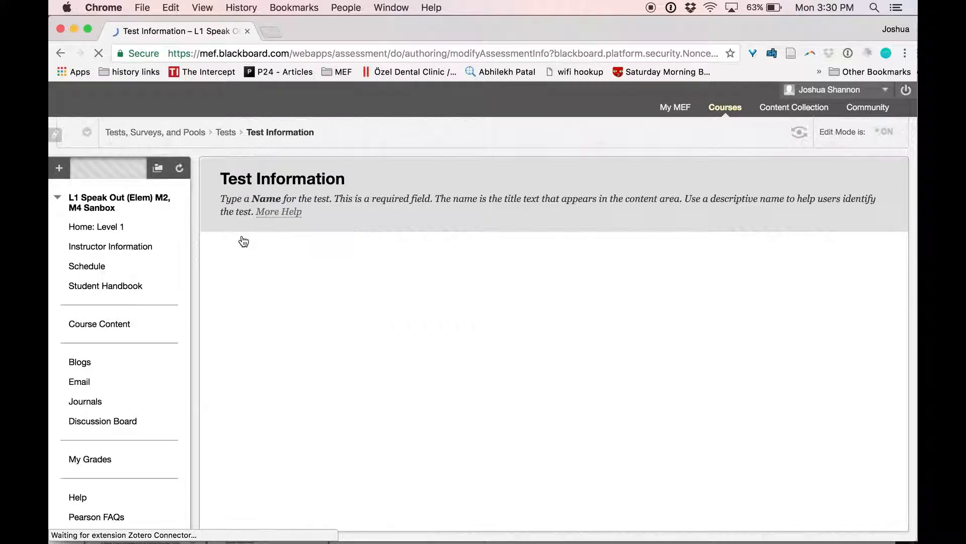
Build a test named 'Level 1 Unit 1 Test' and submit it.
text(Un)
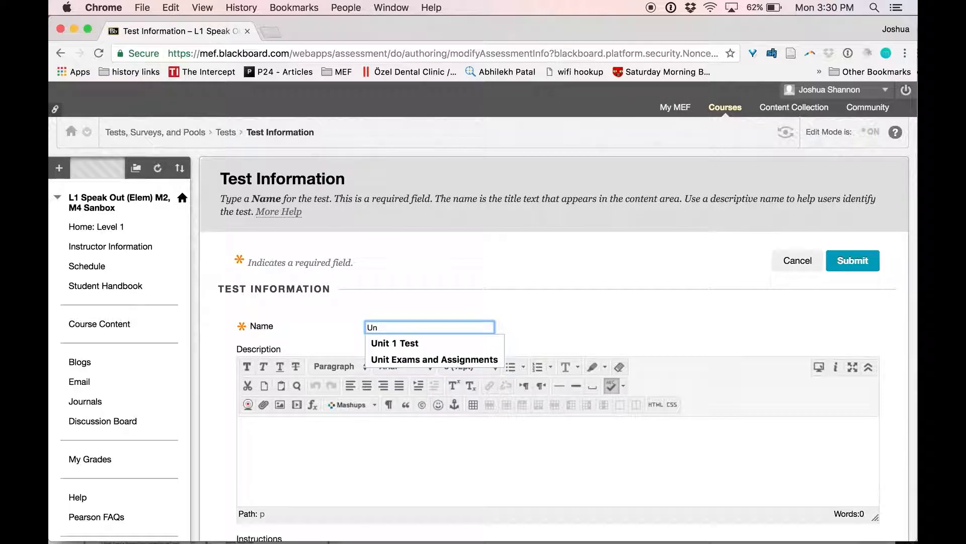
key(BackSpace)
key(BackSpace)
text(Level 1)
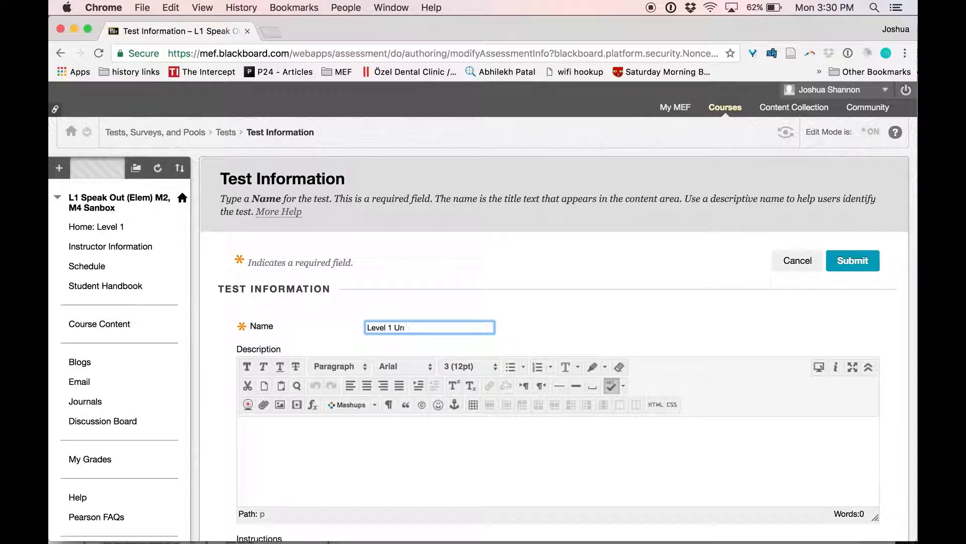
text( Unit 1 Test)
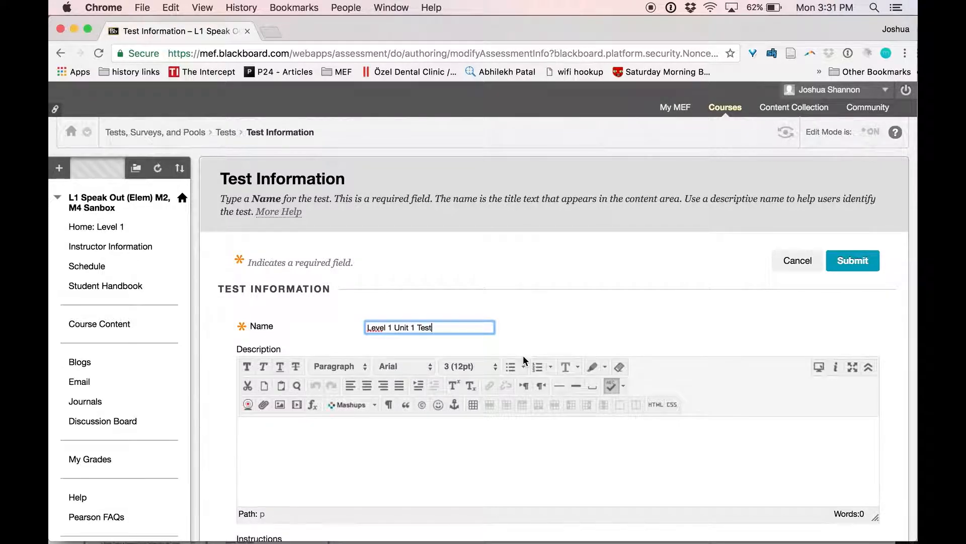
scroll(493, 332, down, 3)
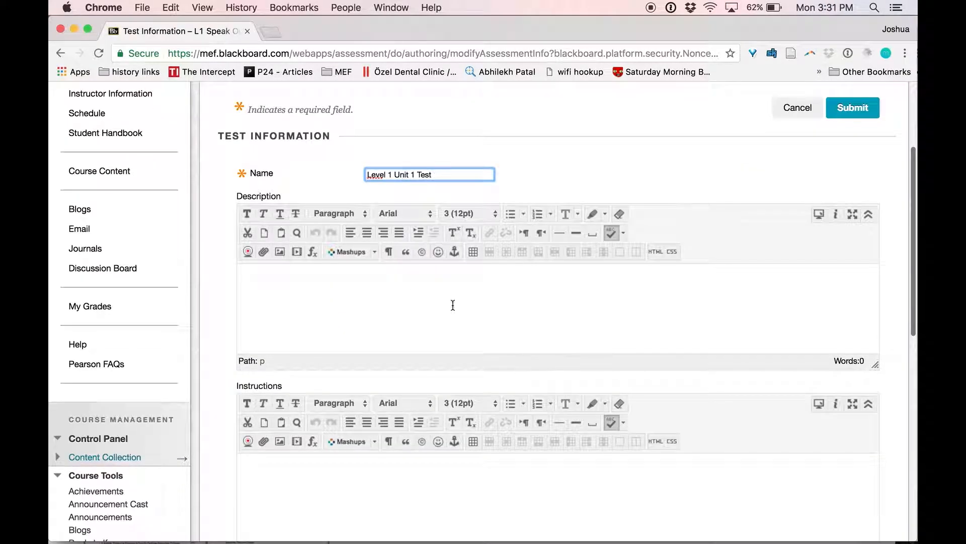
click(405, 320)
scroll(342, 317, down, 5)
click(338, 324)
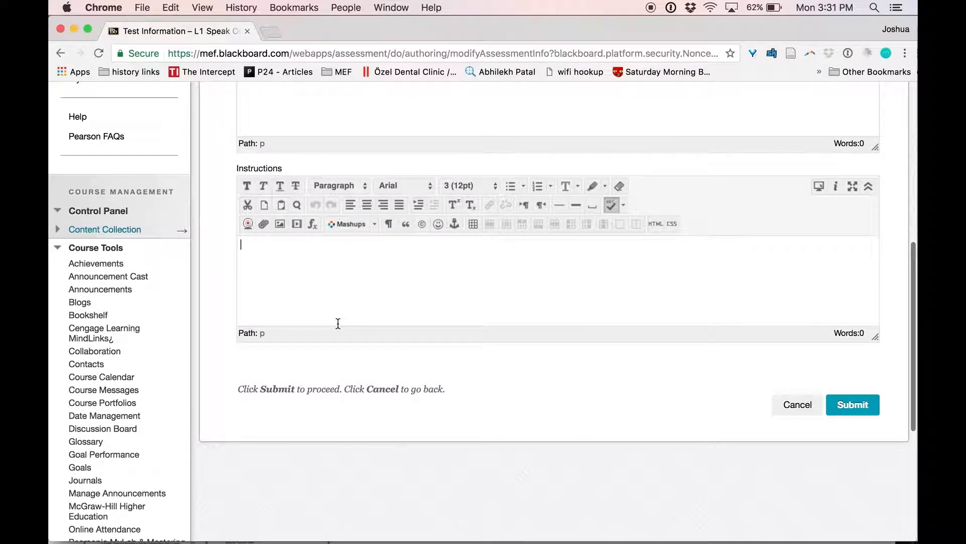
click(855, 416)
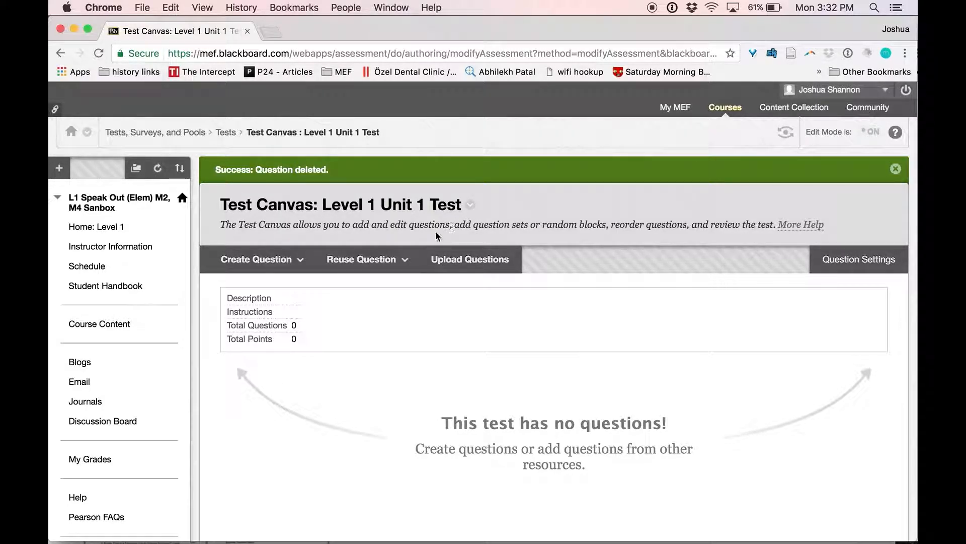
Create a random block from the L1 Adverbs of Frequency pool using All Pool Questions types.
click(382, 261)
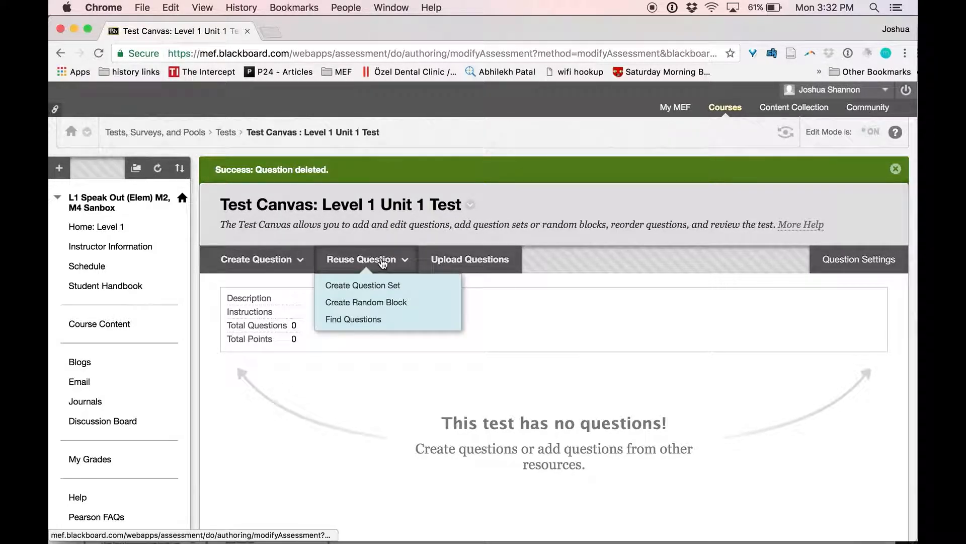
click(381, 302)
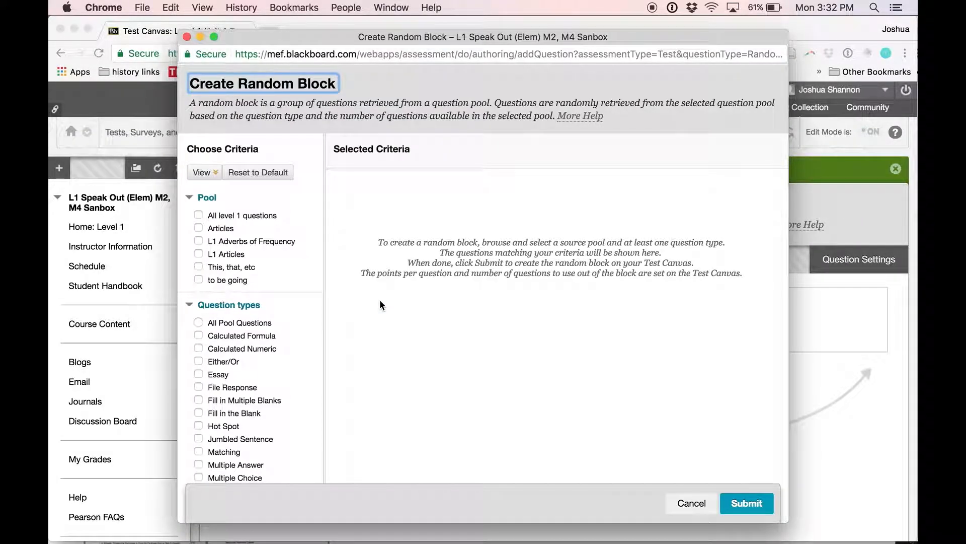
click(198, 242)
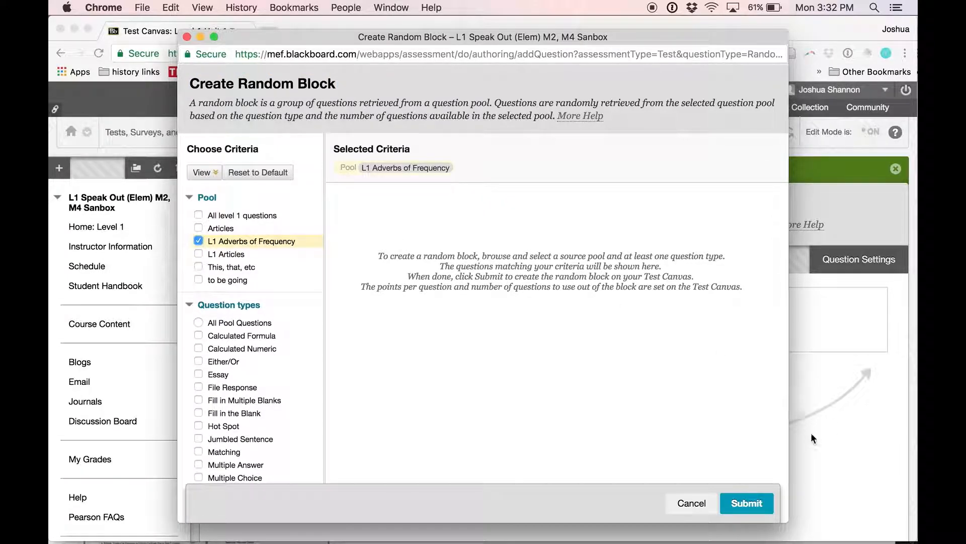
click(747, 503)
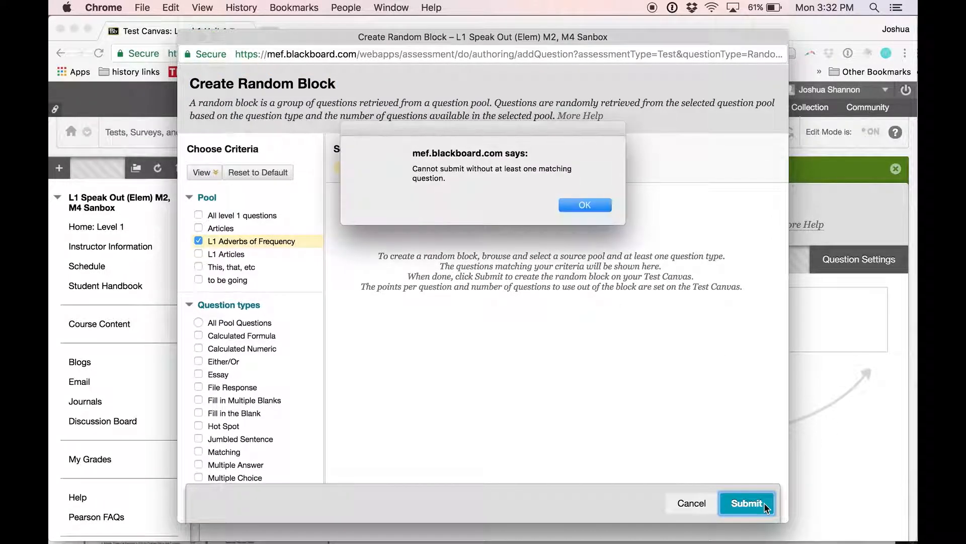
click(589, 207)
click(208, 325)
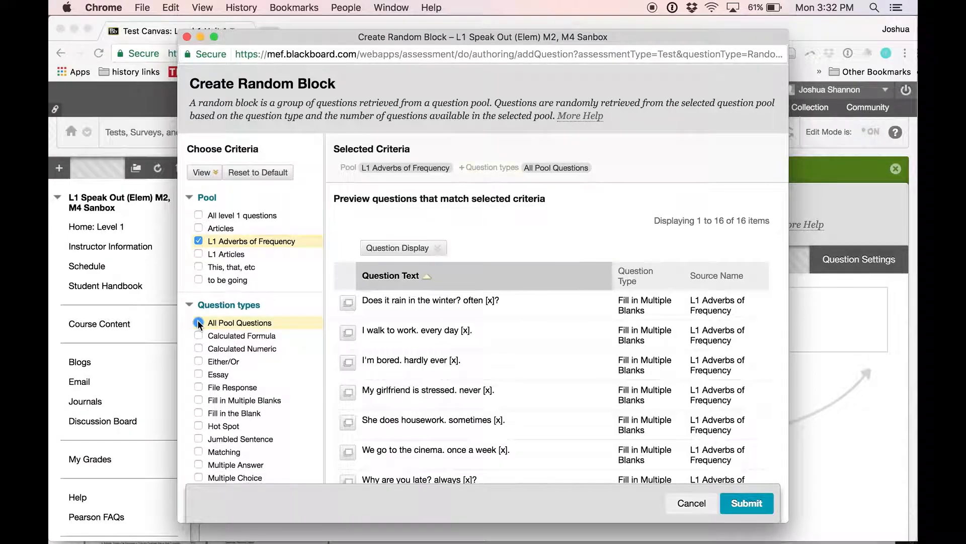
scroll(442, 443, down, 3)
scroll(443, 444, down, 5)
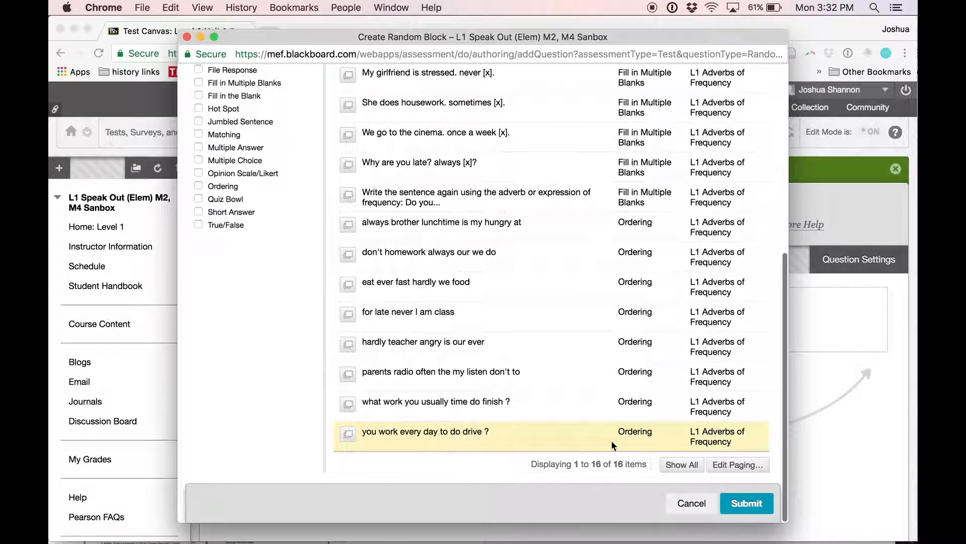
click(753, 505)
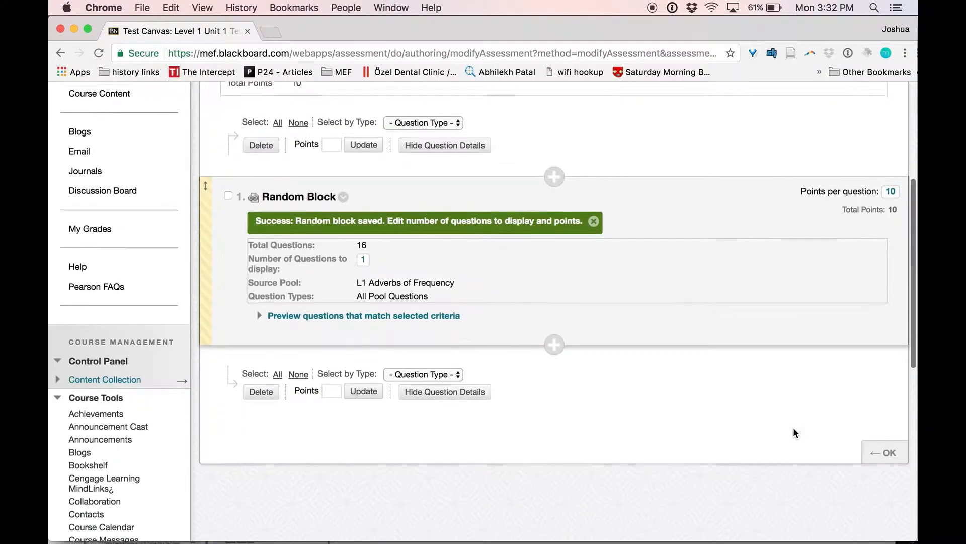
Set the Adverbs of Frequency block to display 5 questions at 1 point each.
click(365, 258)
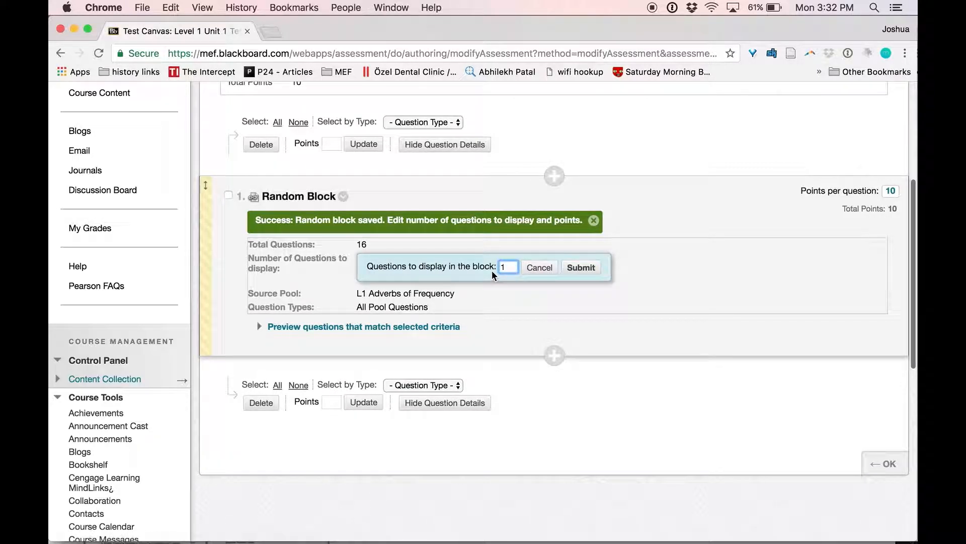
key(BackSpace)
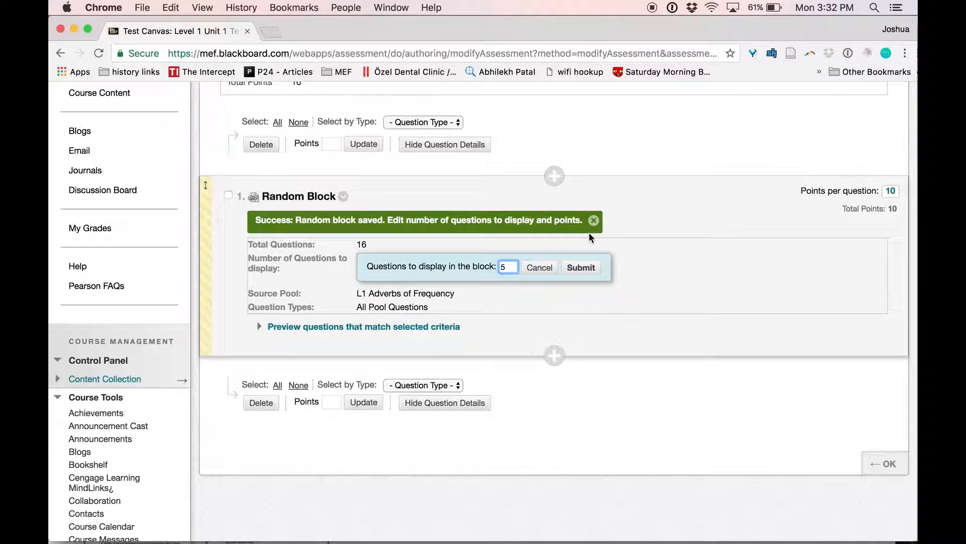
click(589, 270)
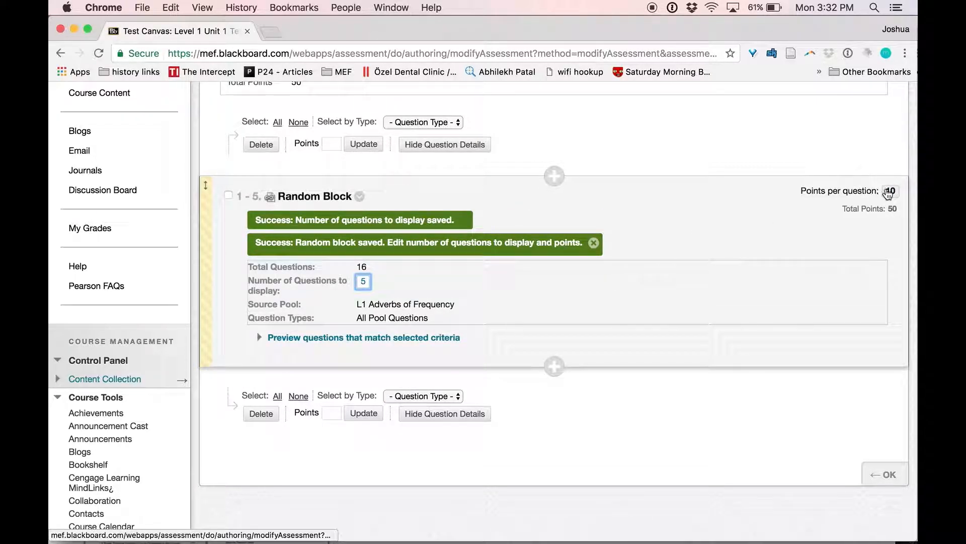
click(887, 191)
key(BackSpace)
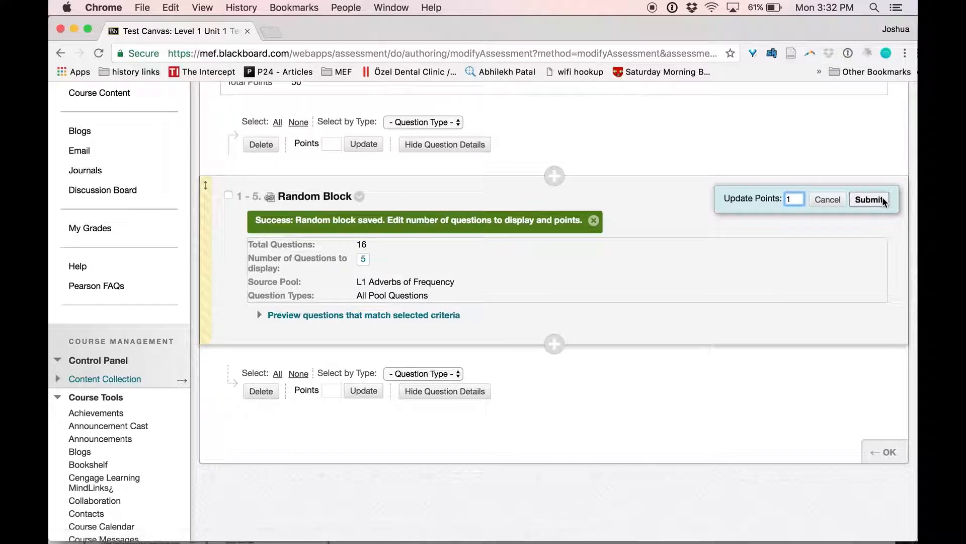
click(869, 200)
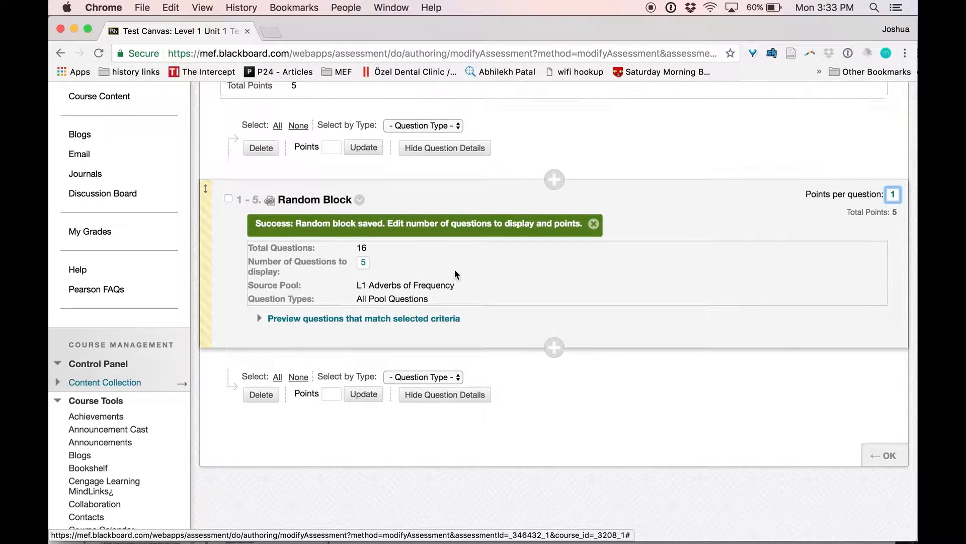
scroll(454, 269, up, 3)
Create a random block from the L1 Articles pool using All Pool Questions types.
click(358, 137)
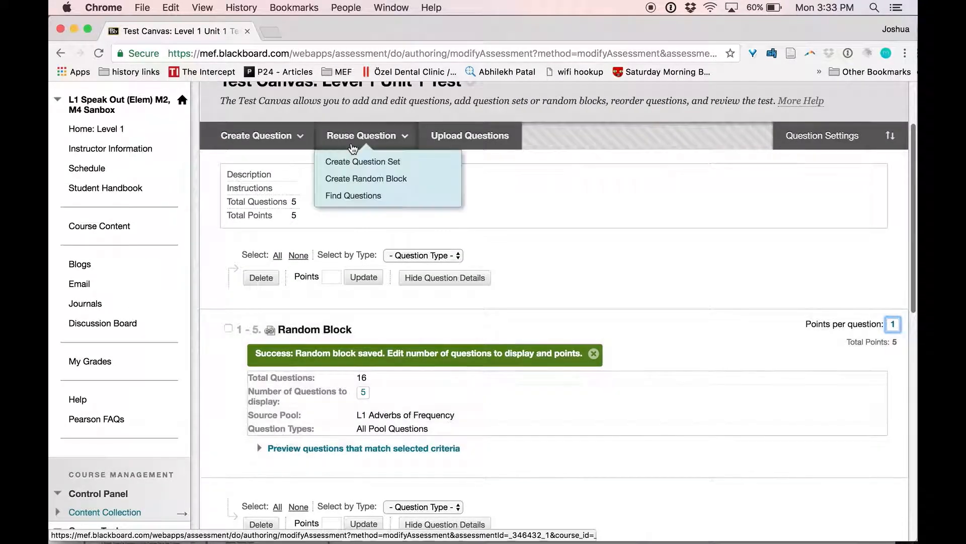
click(363, 179)
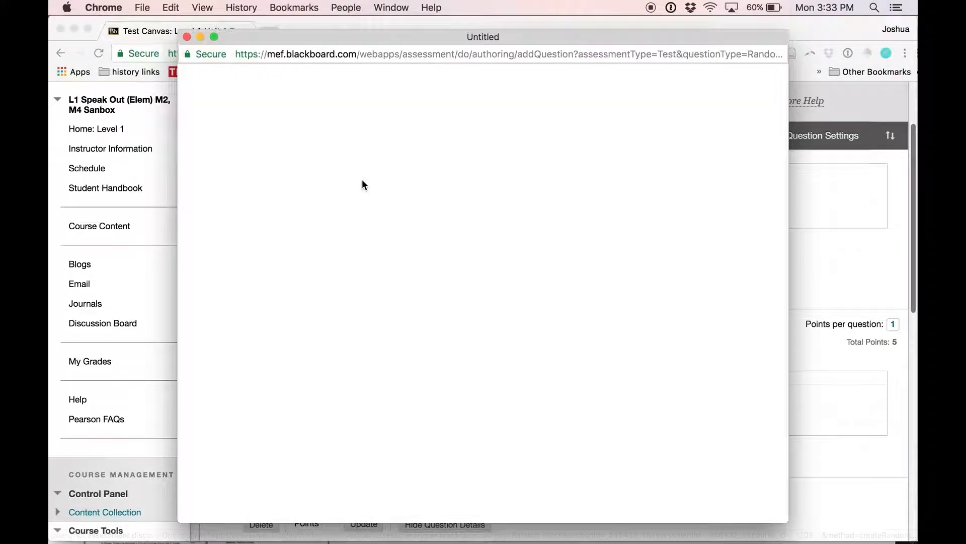
click(220, 255)
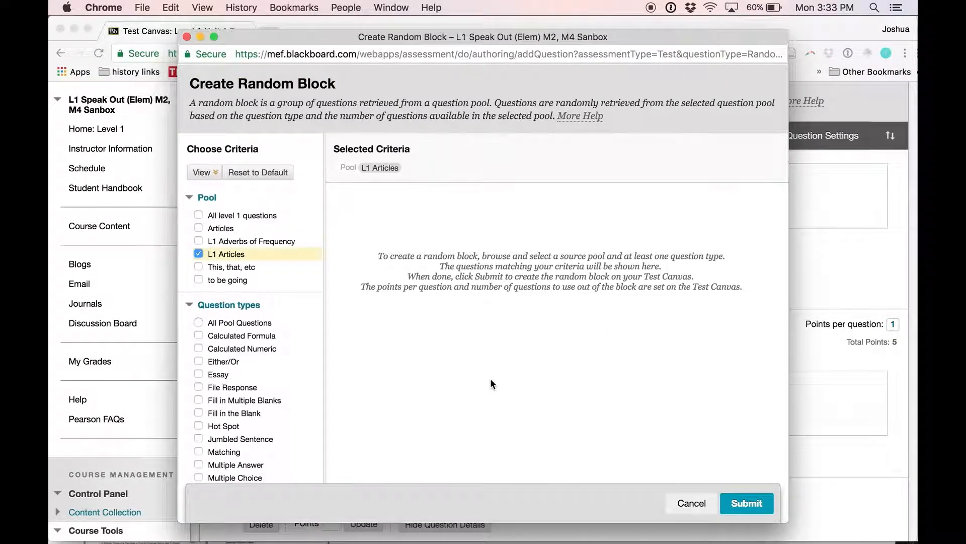
click(198, 322)
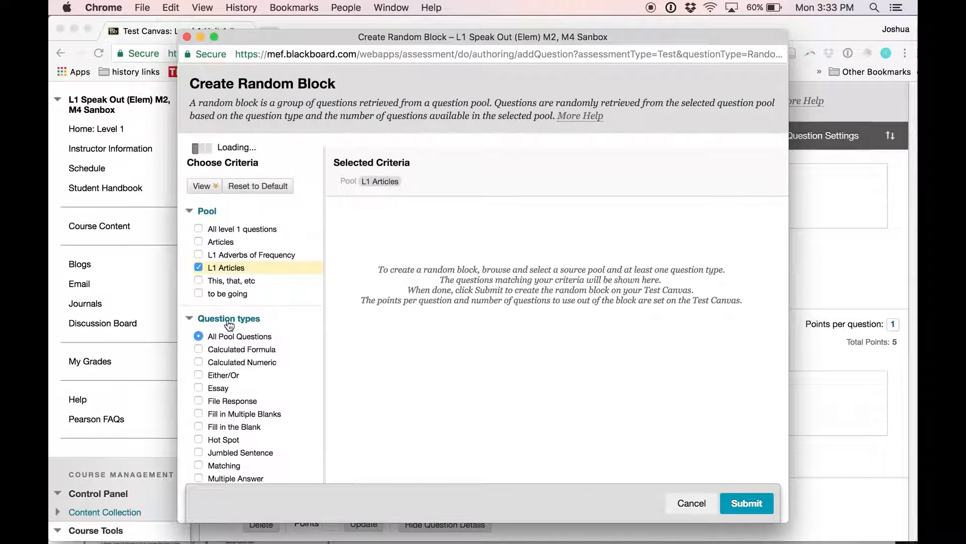
click(747, 502)
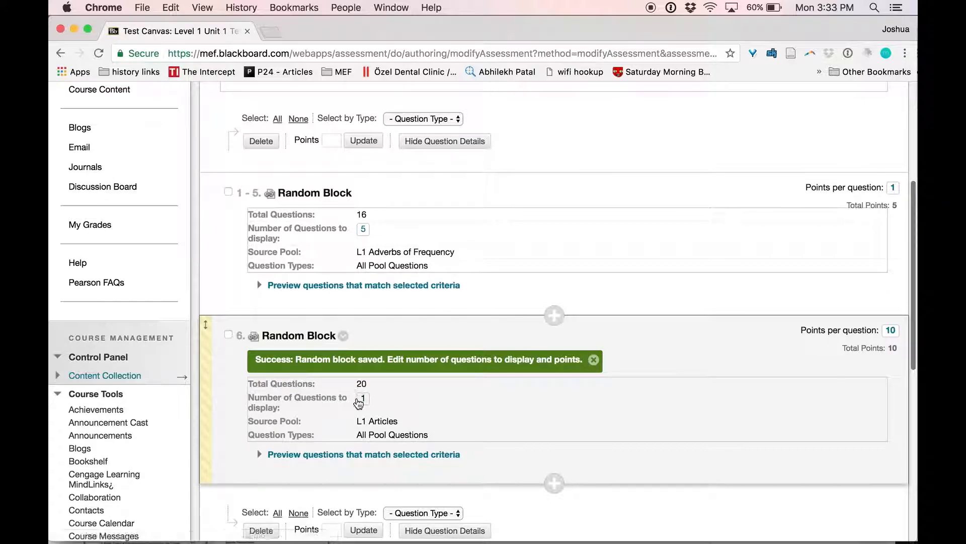
Set the Articles block to display 7 questions and edit its points per question.
click(362, 398)
key(BackSpace)
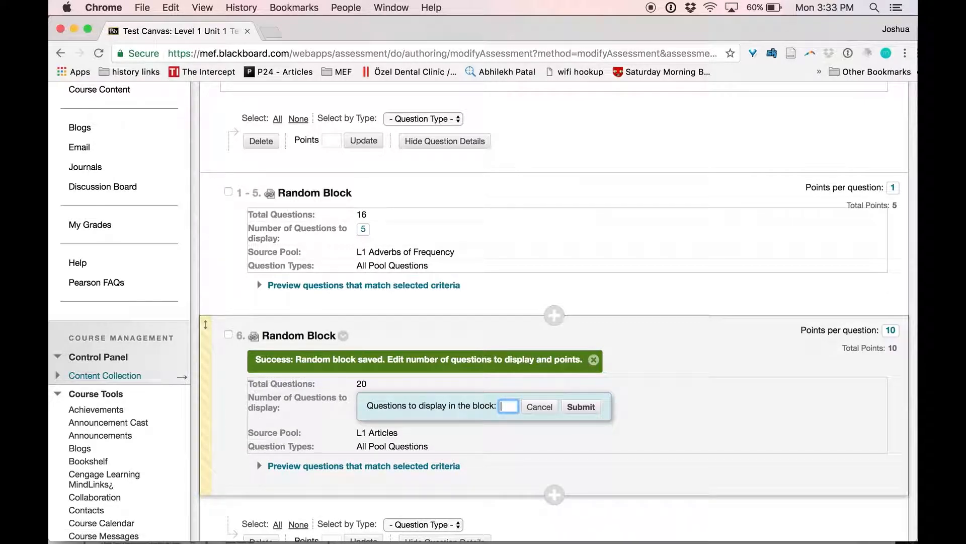
click(581, 409)
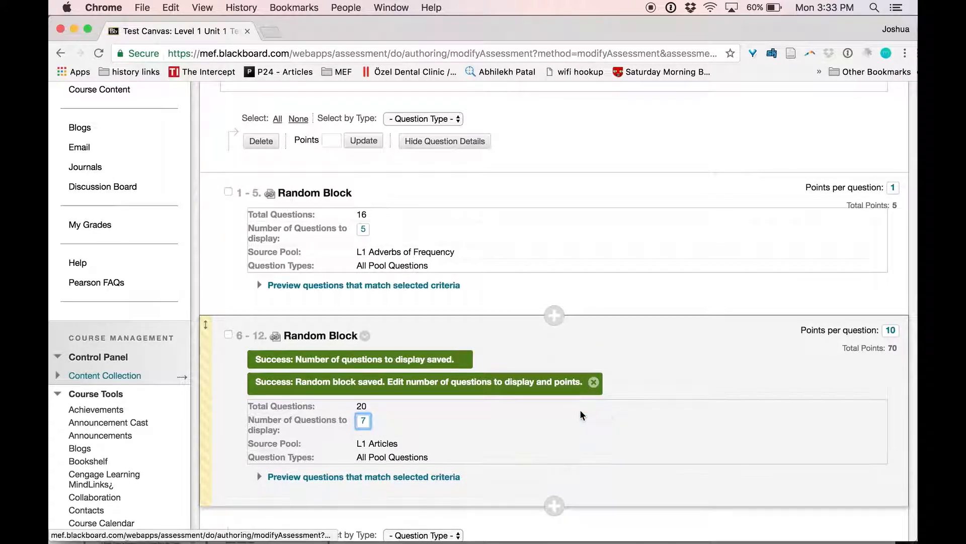
click(893, 331)
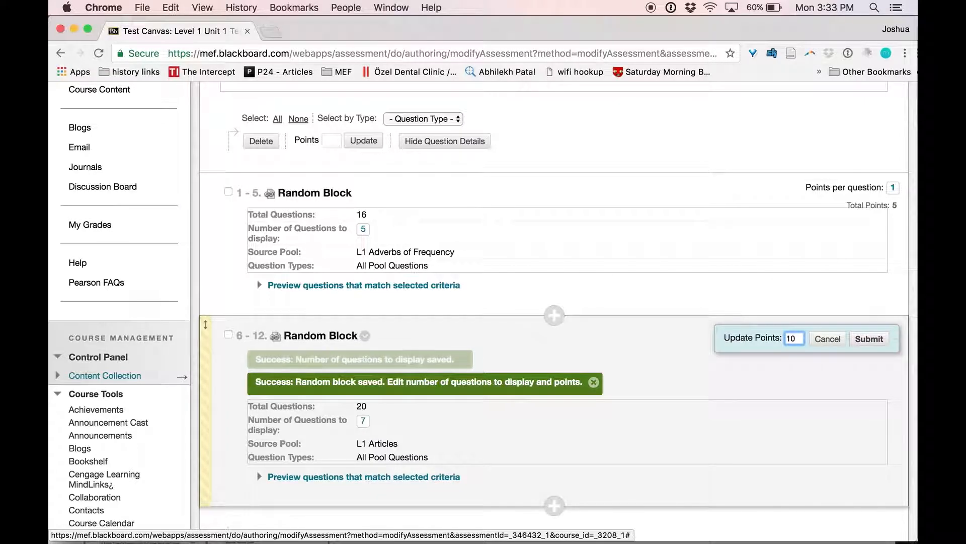
key(BackSpace)
Review the matching questions of the Adverbs of Frequency block.
click(683, 296)
scroll(697, 326, down, 3)
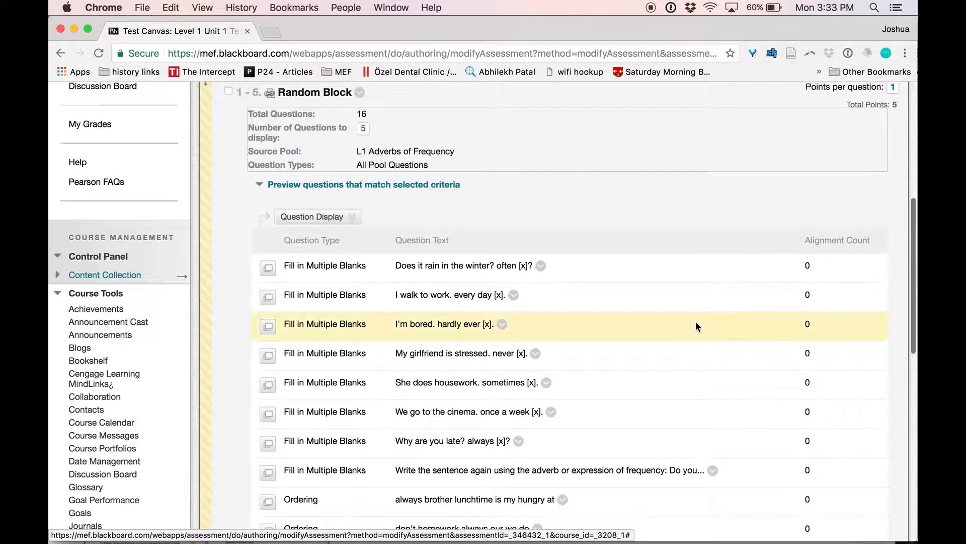
scroll(697, 326, up, 7)
scroll(690, 304, up, 1)
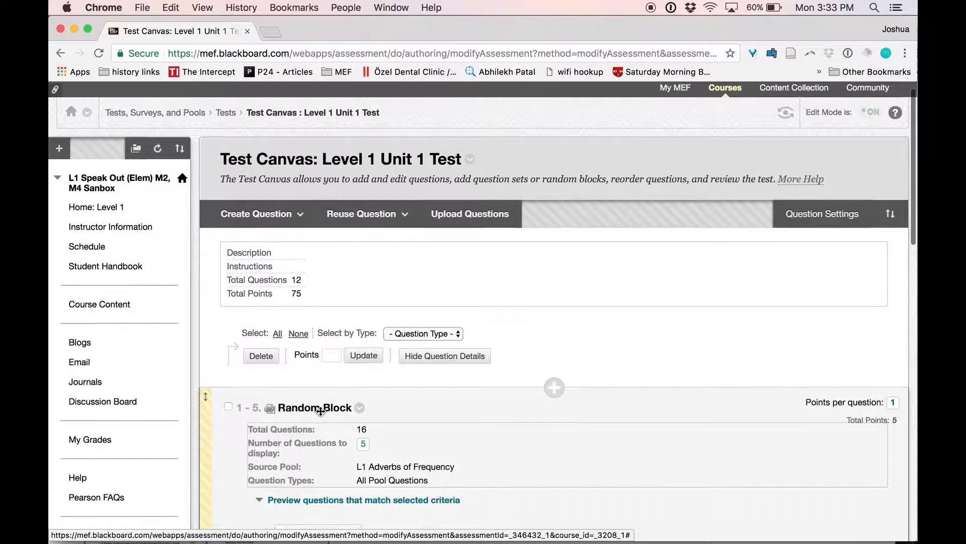
scroll(333, 347, down, 3)
scroll(238, 281, down, 15)
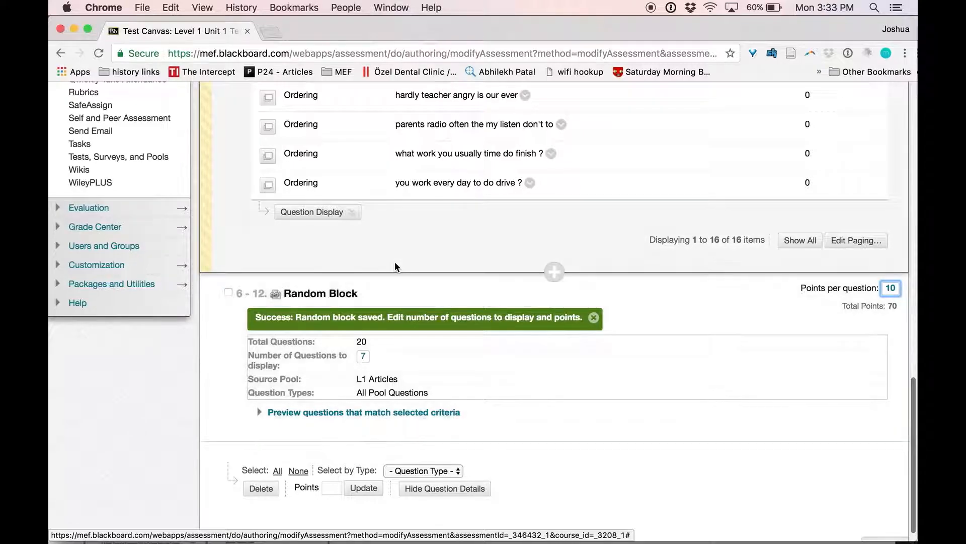
scroll(603, 310, down, 1)
scroll(603, 306, up, 1)
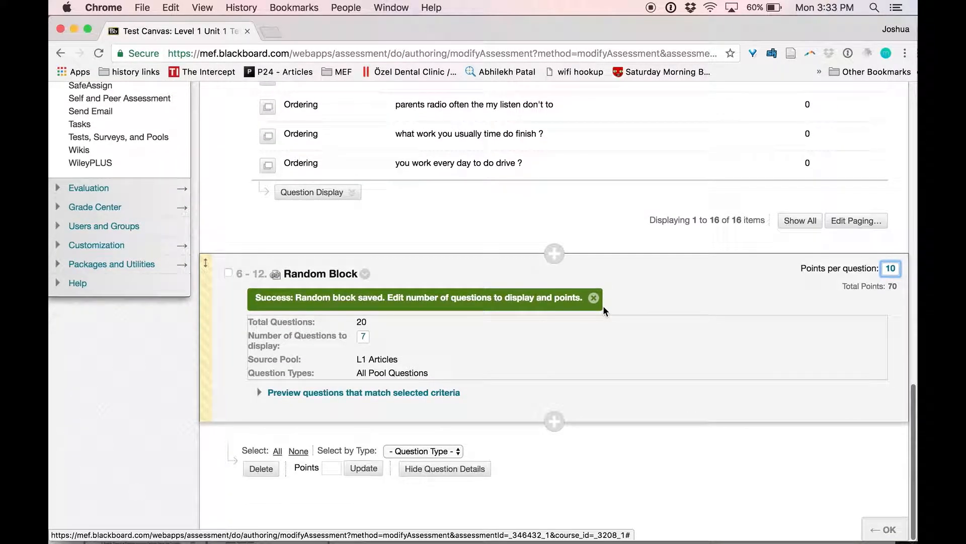
scroll(603, 306, up, 3)
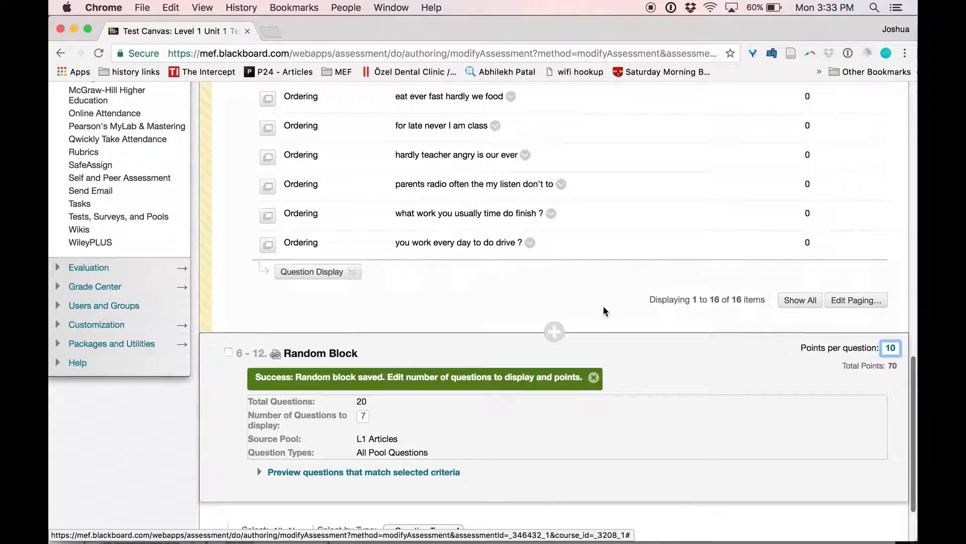
Review the Articles block's matching questions, then close the test canvas with OK.
click(269, 471)
scroll(413, 428, down, 10)
scroll(413, 432, down, 14)
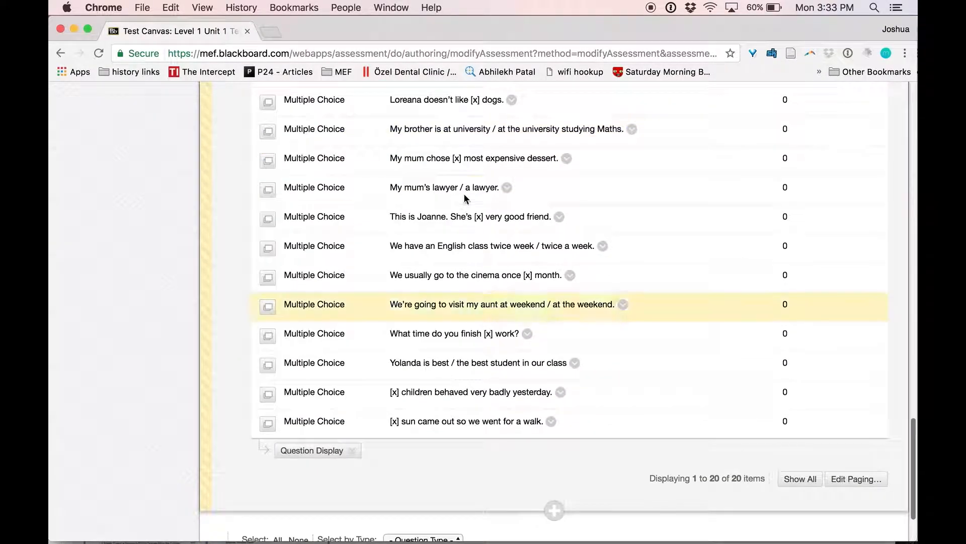
scroll(448, 381, up, 20)
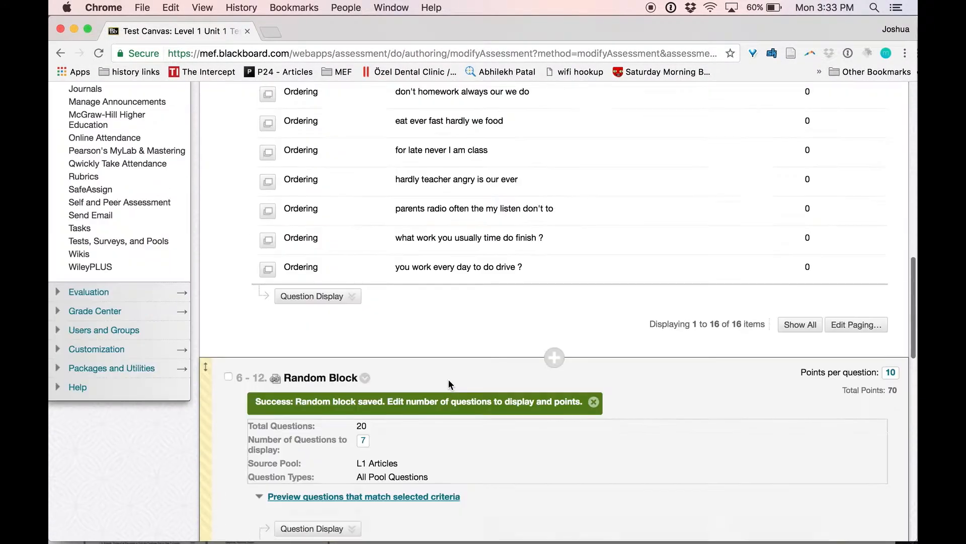
scroll(448, 382, down, 15)
scroll(568, 171, down, 15)
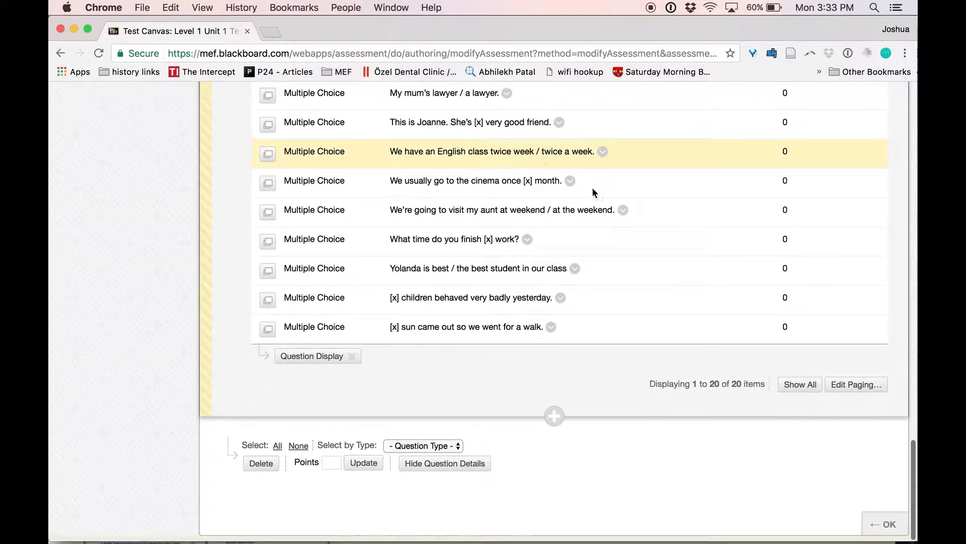
click(878, 532)
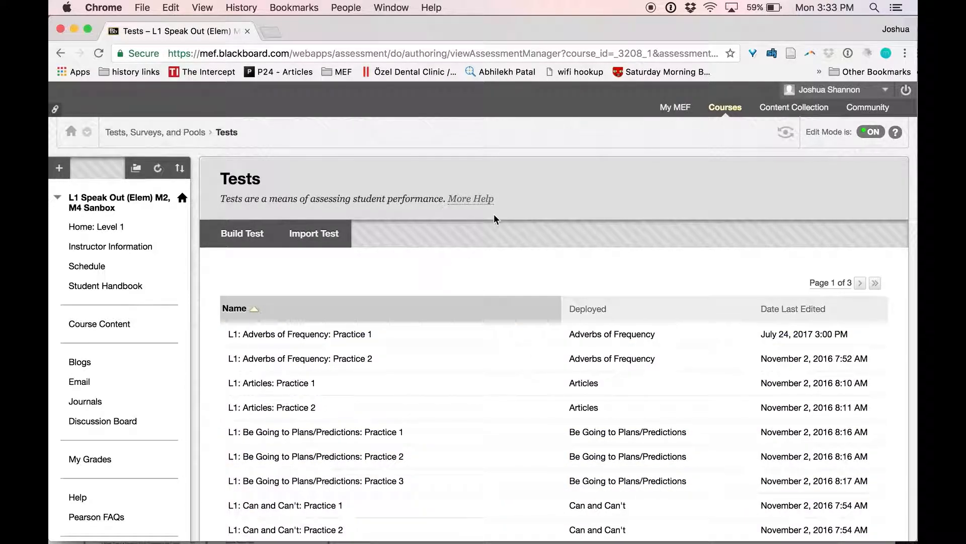
Export the Level 1 Unit 1 Test to the computer as a Test_ExportFile zip.
scroll(494, 216, down, 15)
click(806, 349)
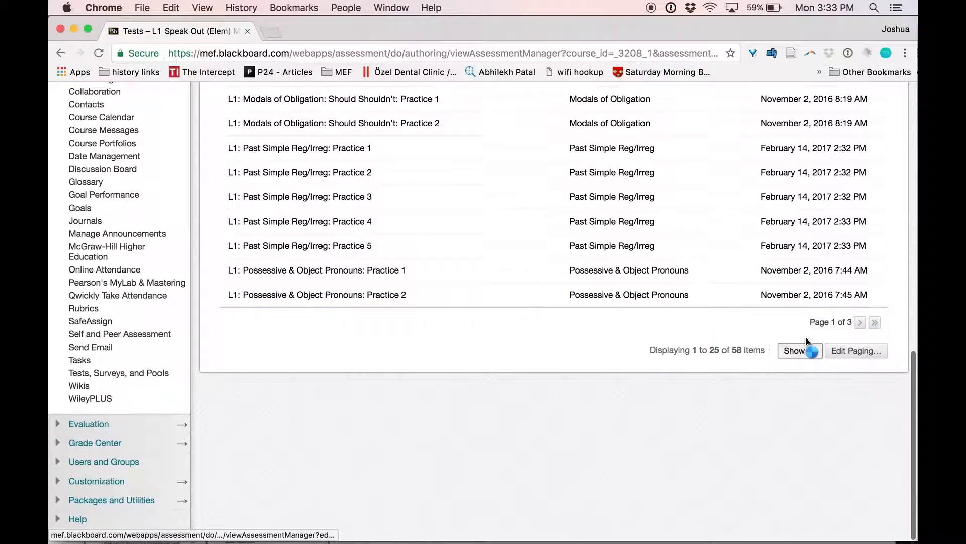
scroll(377, 340, down, 12)
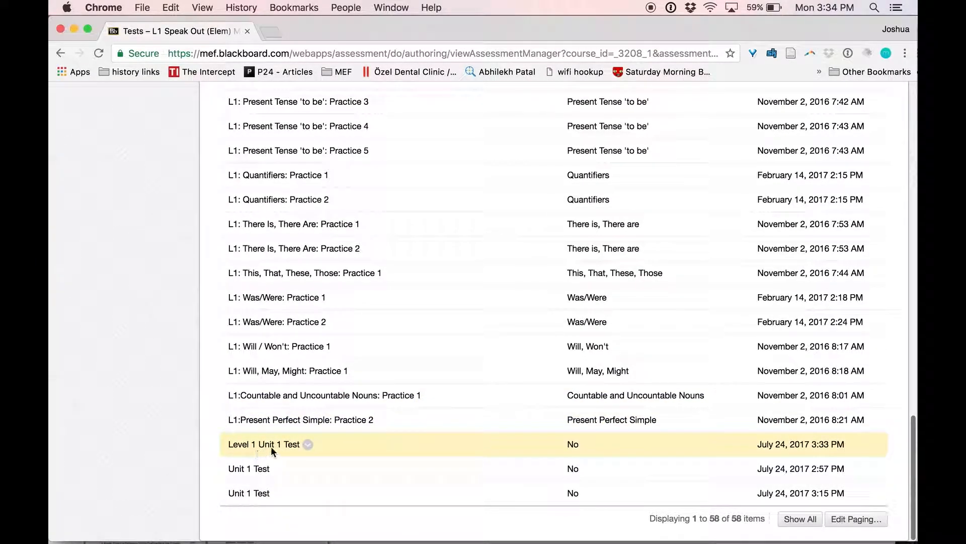
click(308, 446)
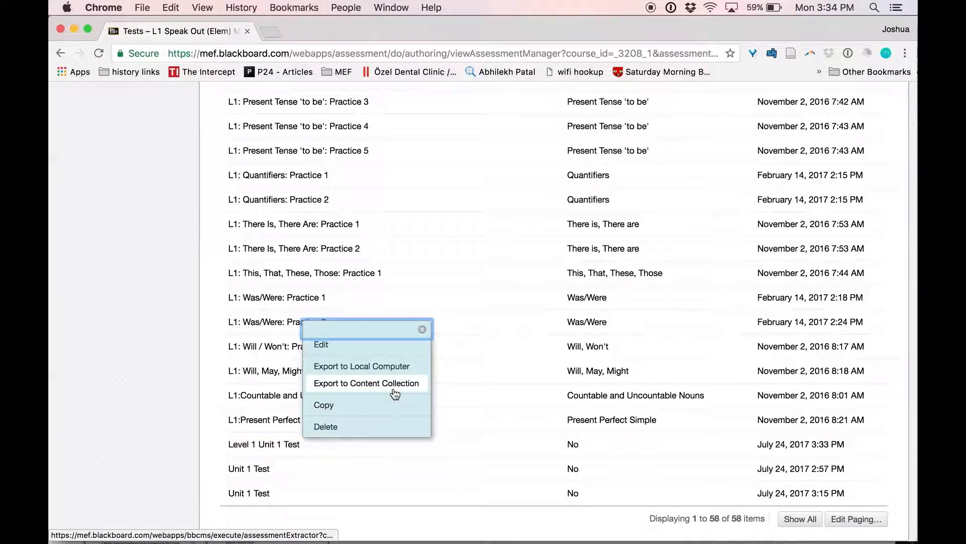
click(372, 371)
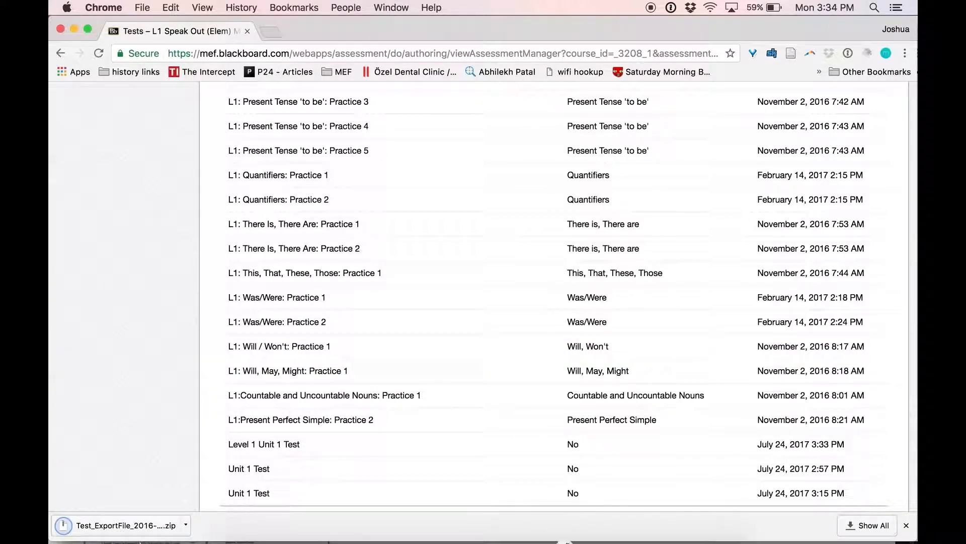
scroll(302, 403, up, 15)
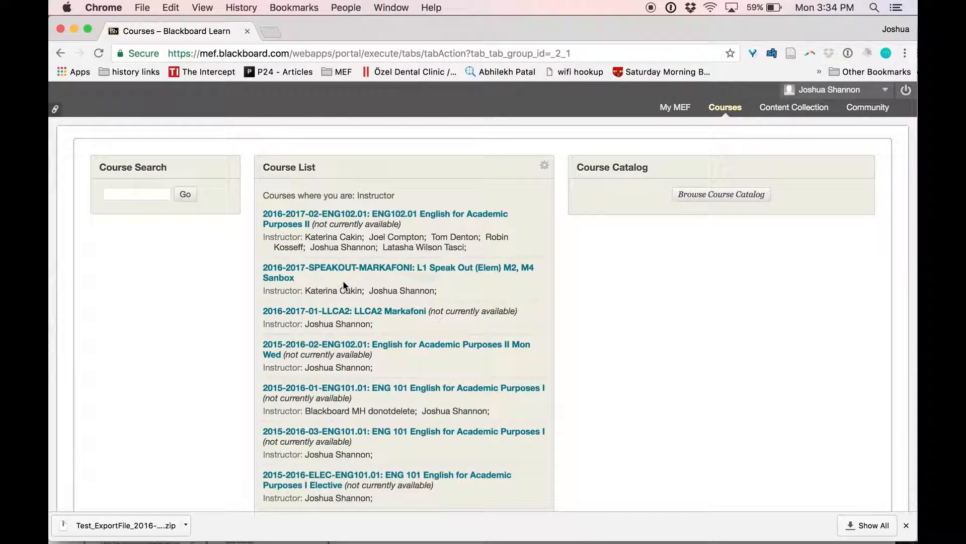
Go to the Tests list in the LLCA2 Markafoni course's Tests, Surveys, and Pools.
click(334, 315)
scroll(131, 401, down, 10)
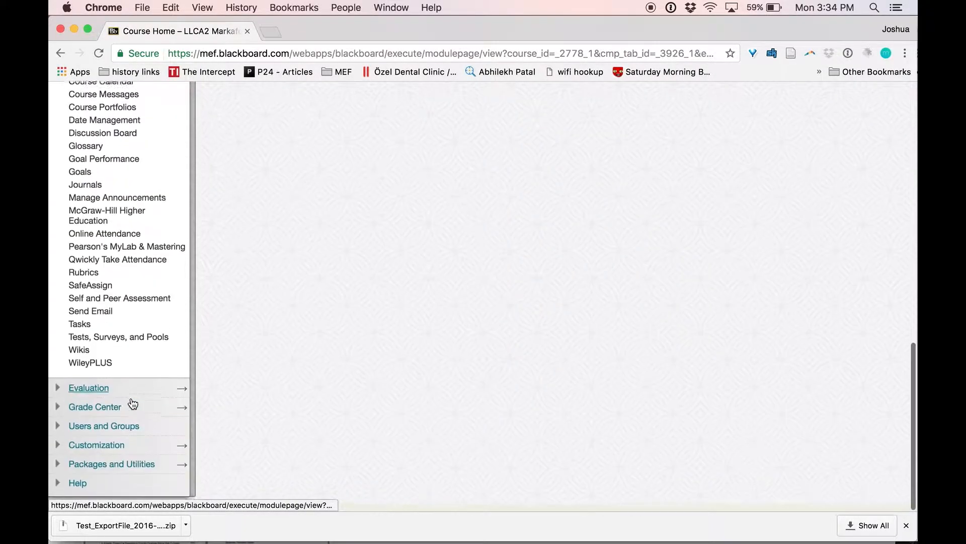
right_click(126, 344)
key(Escape)
click(124, 344)
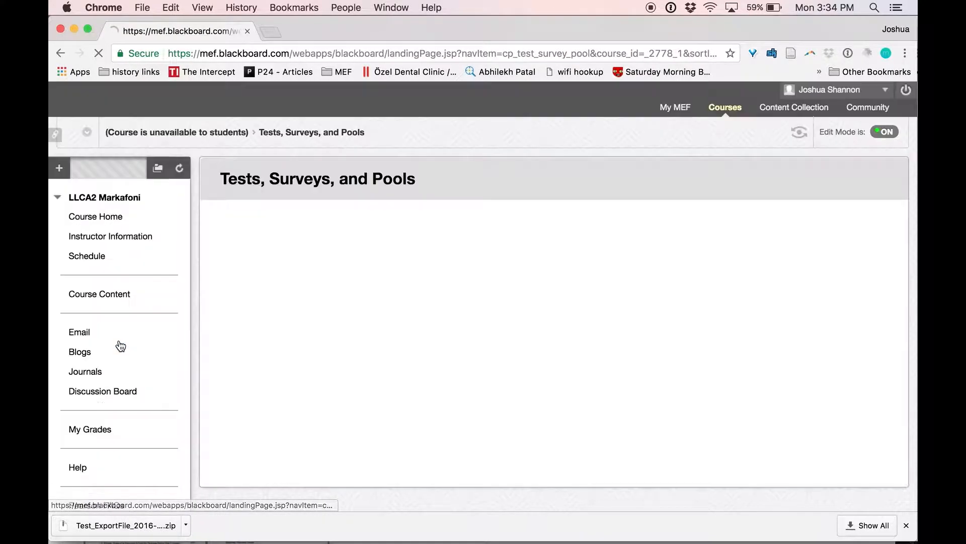
click(232, 230)
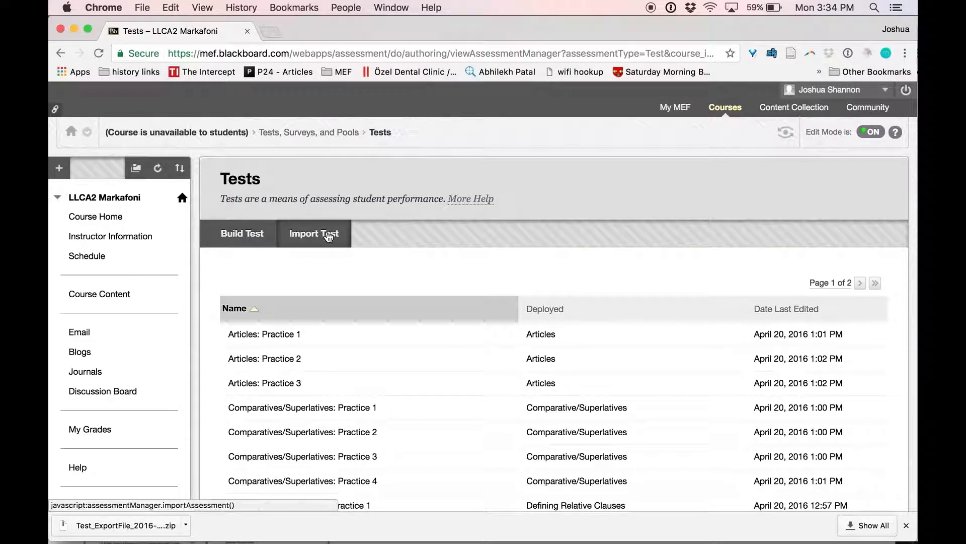
Import the Level 1 Unit 1 Test export zip and confirm the completed import.
click(329, 236)
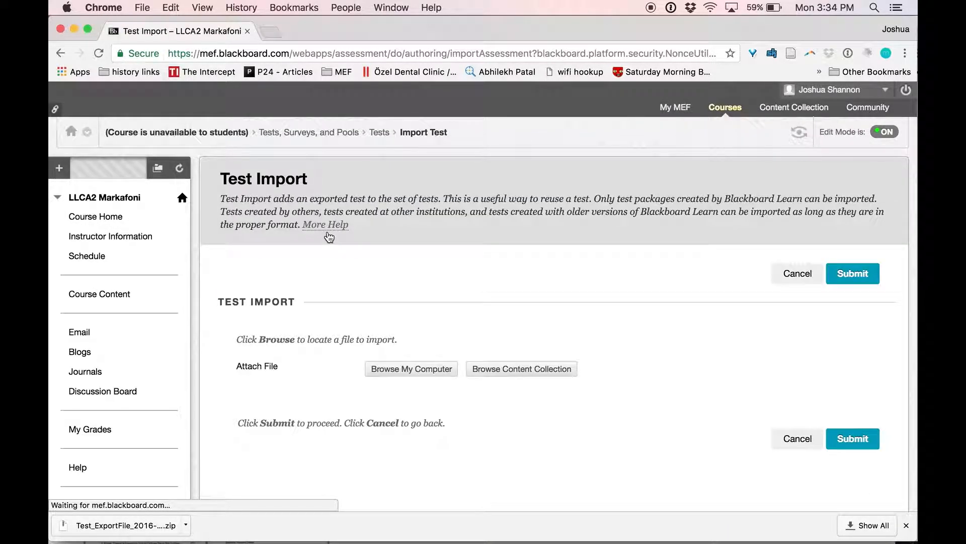
click(414, 372)
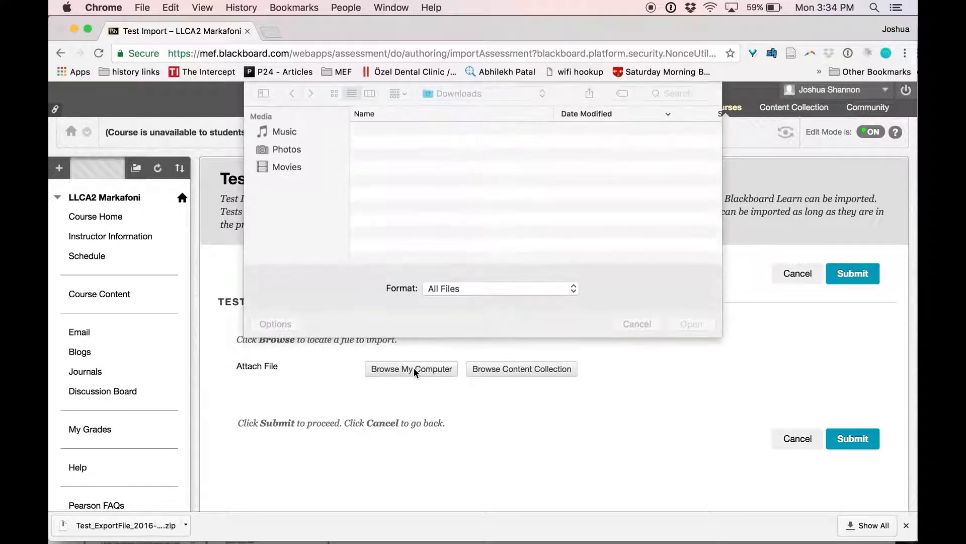
click(449, 131)
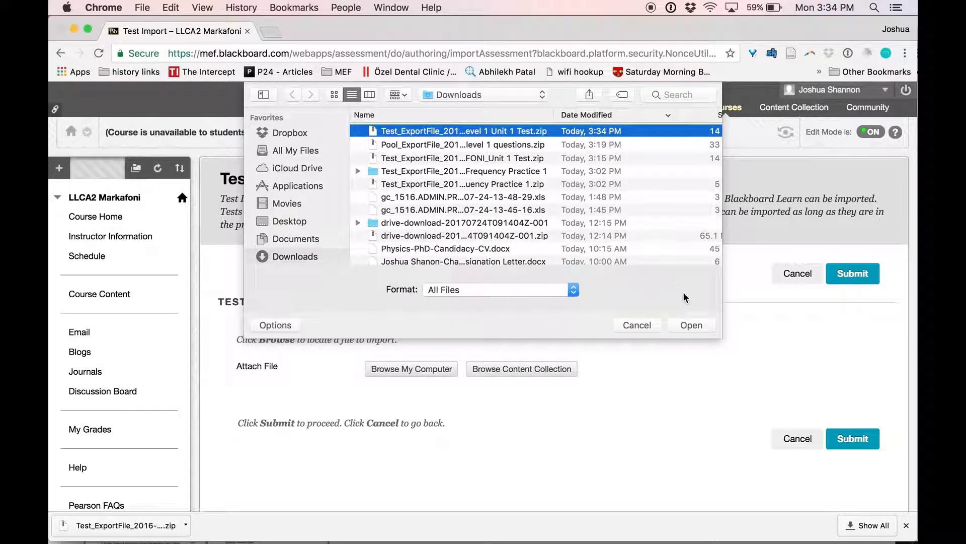
click(705, 325)
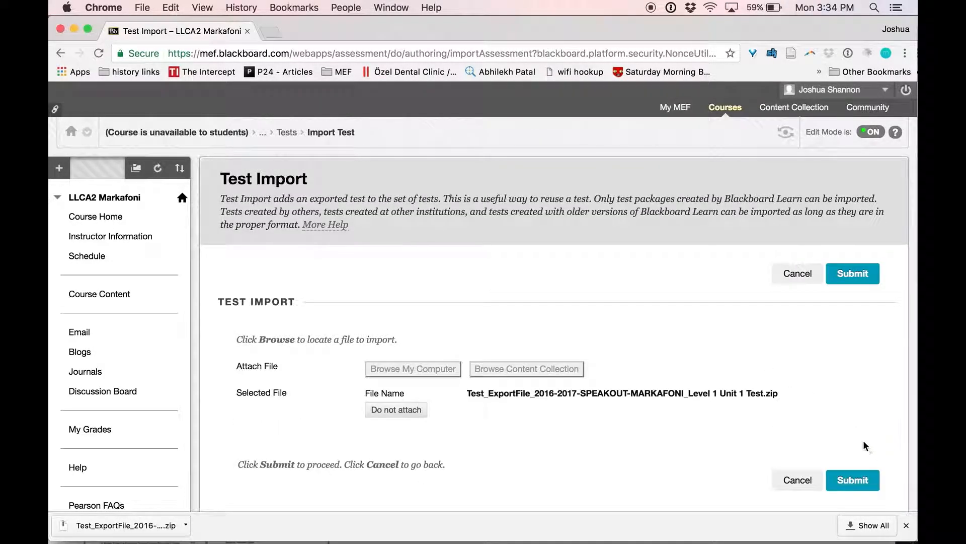
click(855, 480)
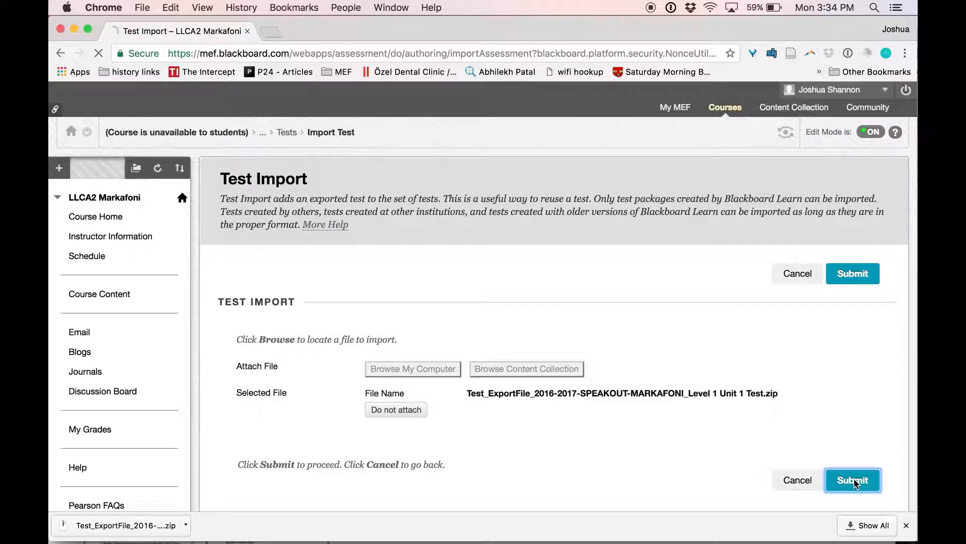
click(907, 526)
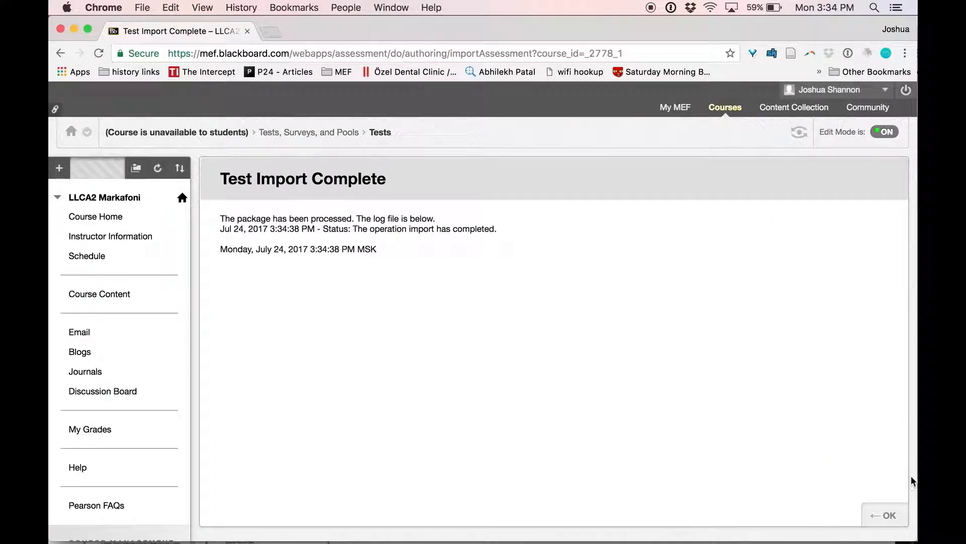
click(885, 524)
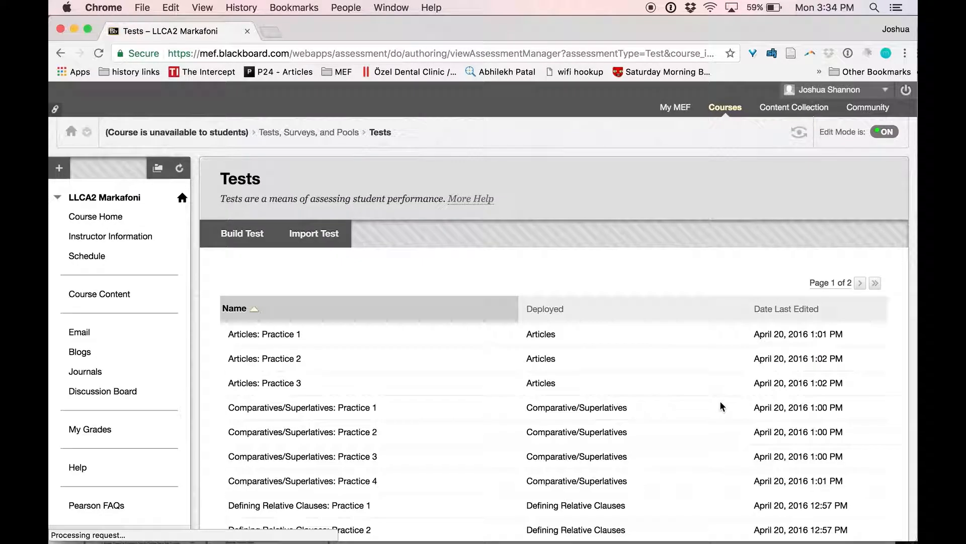
Show all 29 tests, then review the imported Level 1 Unit 1 Test canvas's 75-point random blocks.
scroll(577, 412, down, 15)
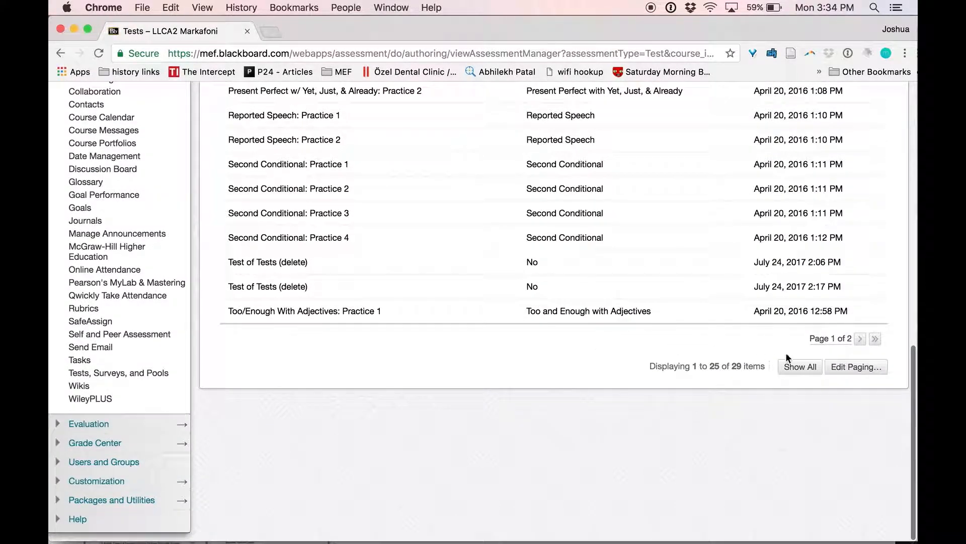
click(800, 366)
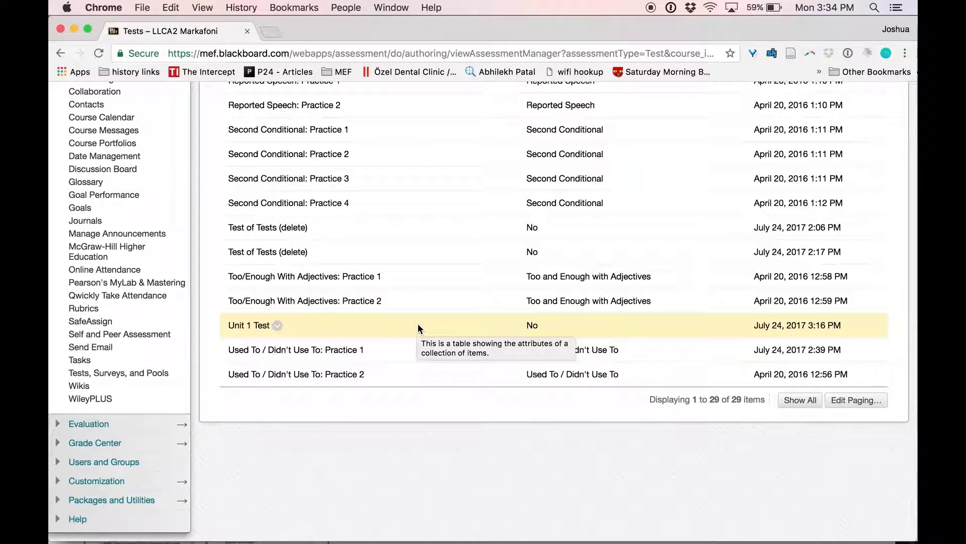
scroll(418, 323, up, 1)
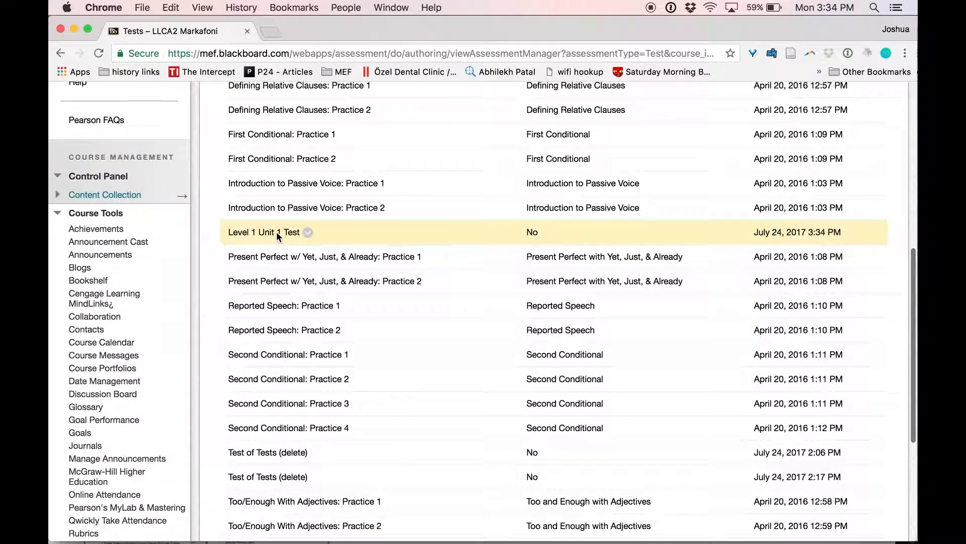
click(309, 232)
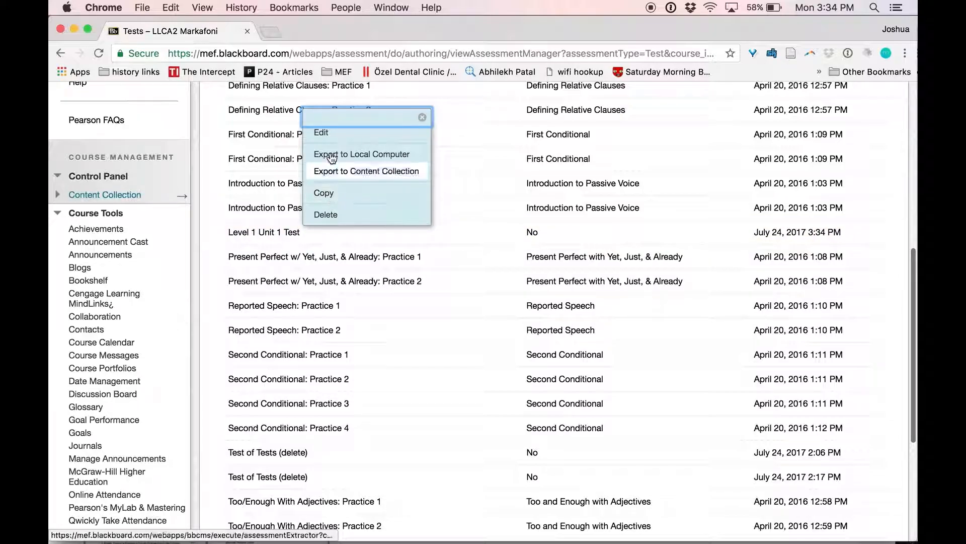
click(330, 136)
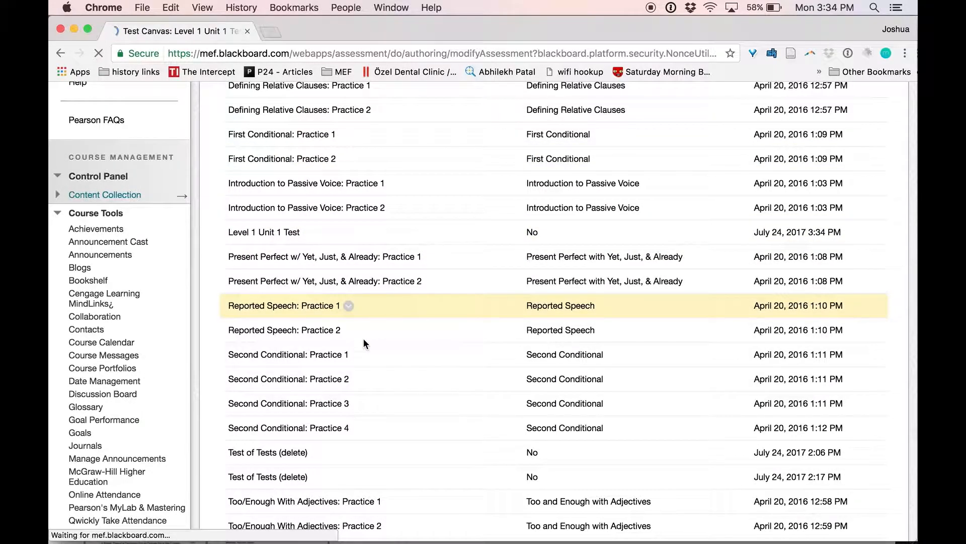
scroll(385, 371, down, 5)
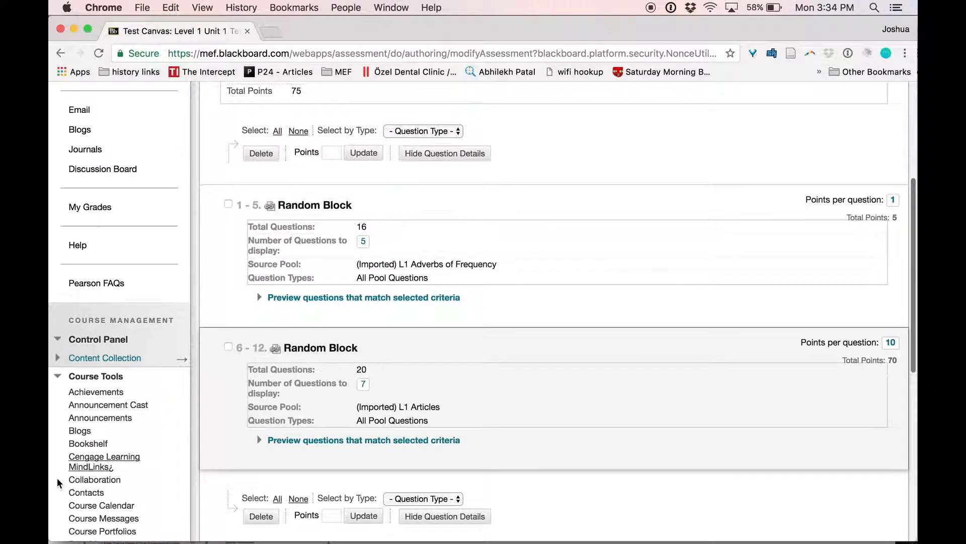
scroll(57, 479, down, 7)
Open LLCA2 Markafoni's Pools list to see the imported L1 Adverbs of Frequency and L1 Articles pools.
click(119, 373)
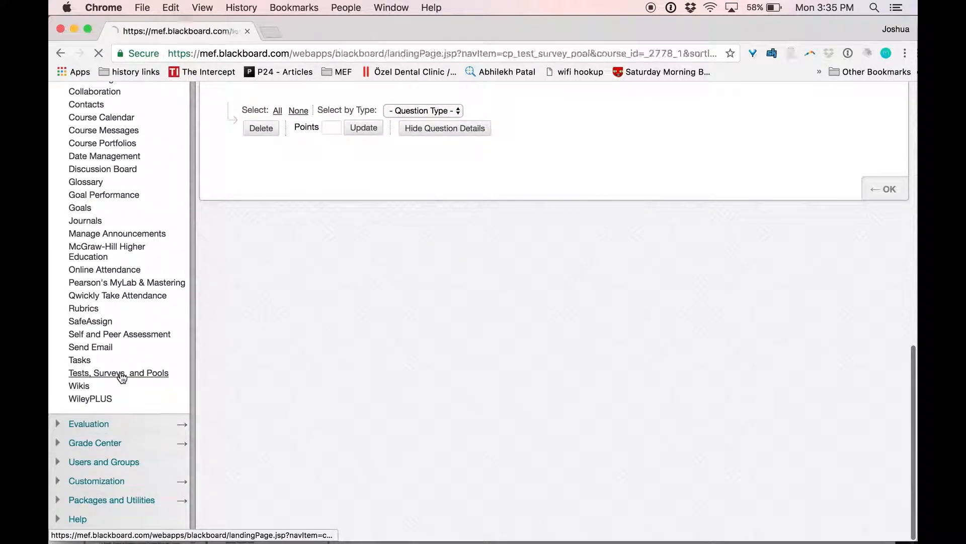
click(240, 353)
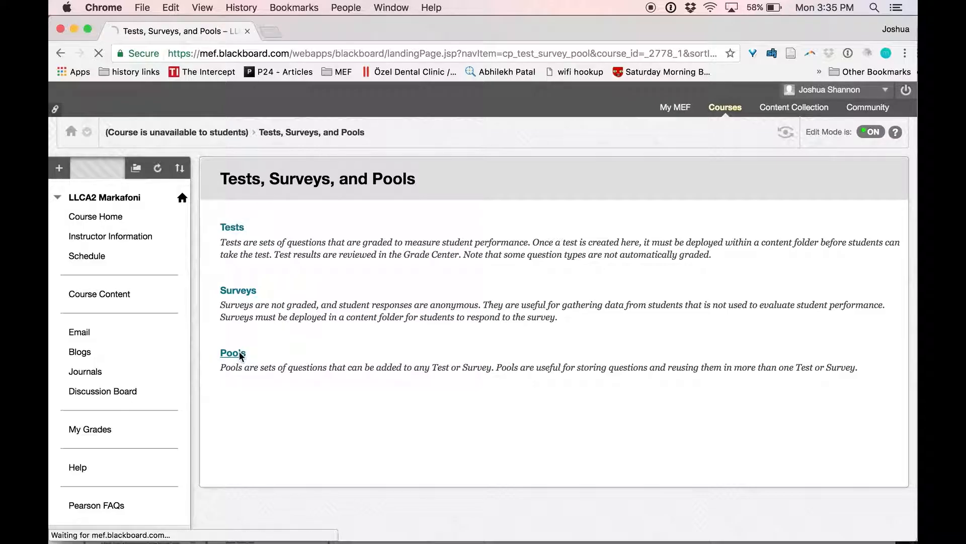